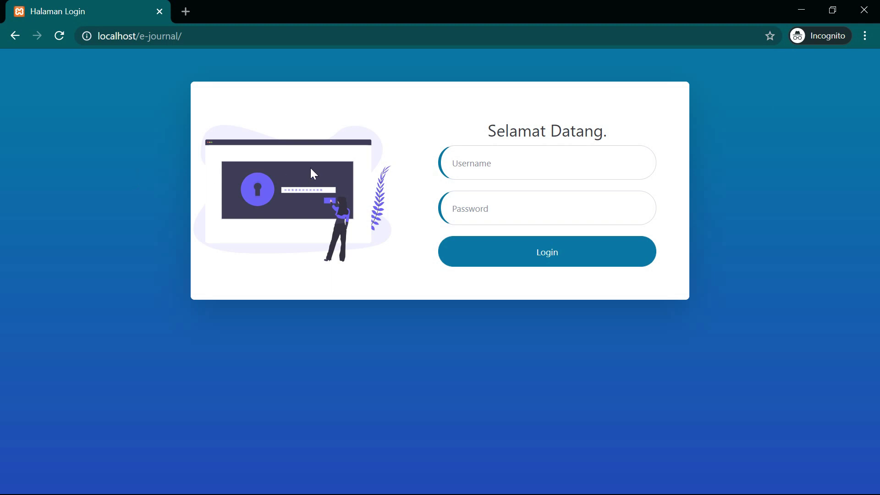
- Attempt a login with a mistyped admin username and have it rejected
click(483, 159)
text(admin1234)
key(Tab)
text(admin123)
click(538, 173)
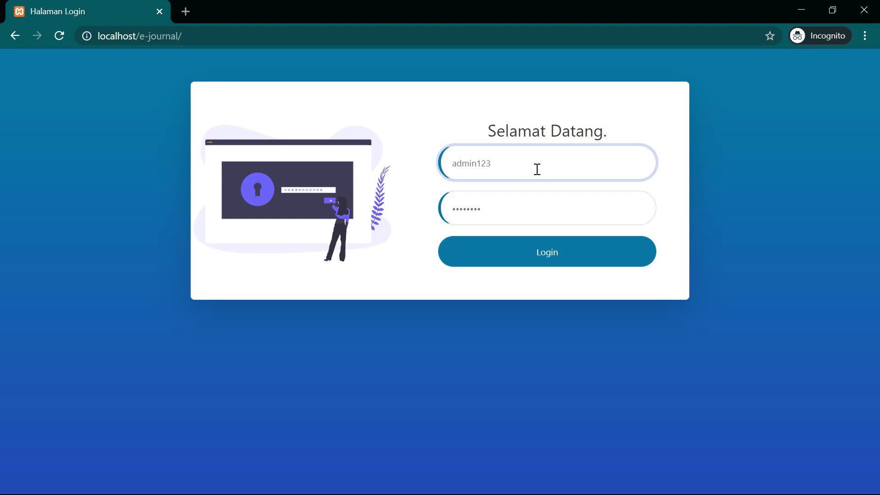
text(4)
click(487, 249)
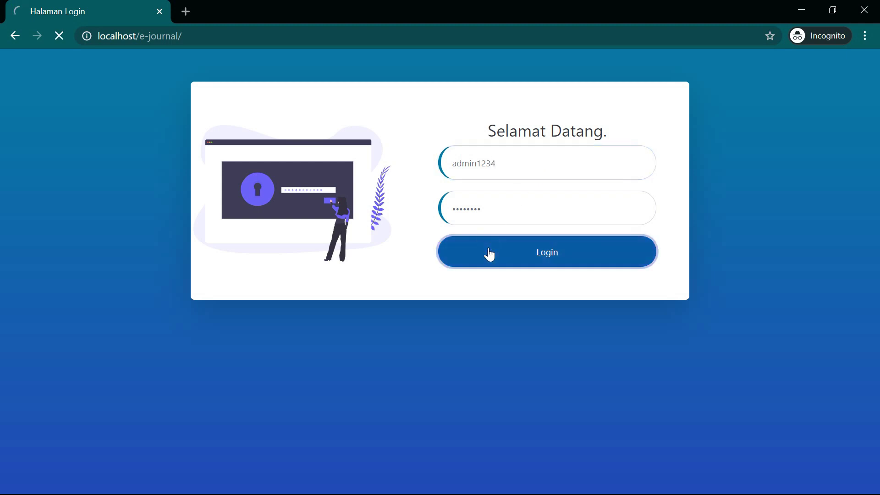
- Retry the login with the admin username but a wrong password
click(505, 208)
text(admin123)
key(Tab)
text(1234)
key(Return)
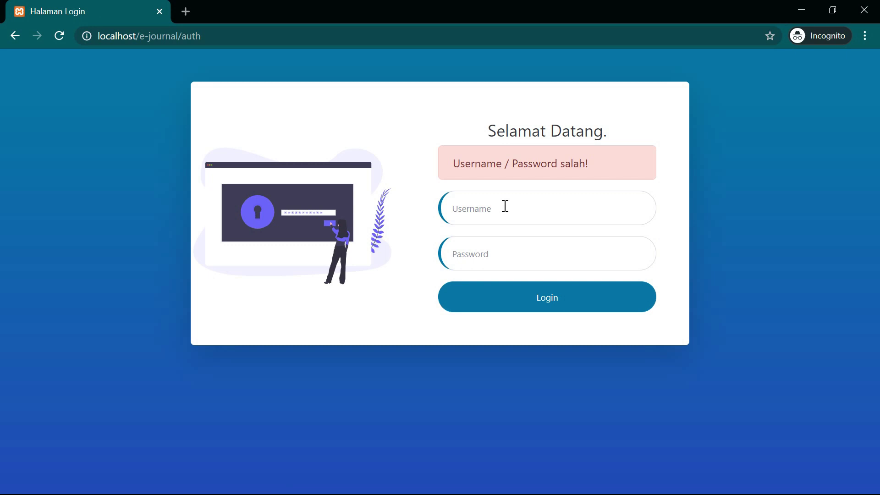
- Sign in with the correct admin username and password
click(505, 206)
text(admin123)
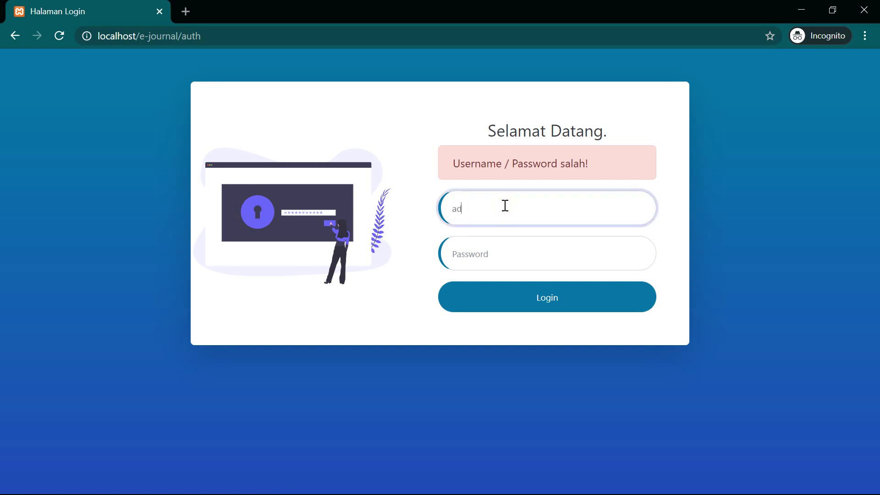
key(Tab)
text(admin123)
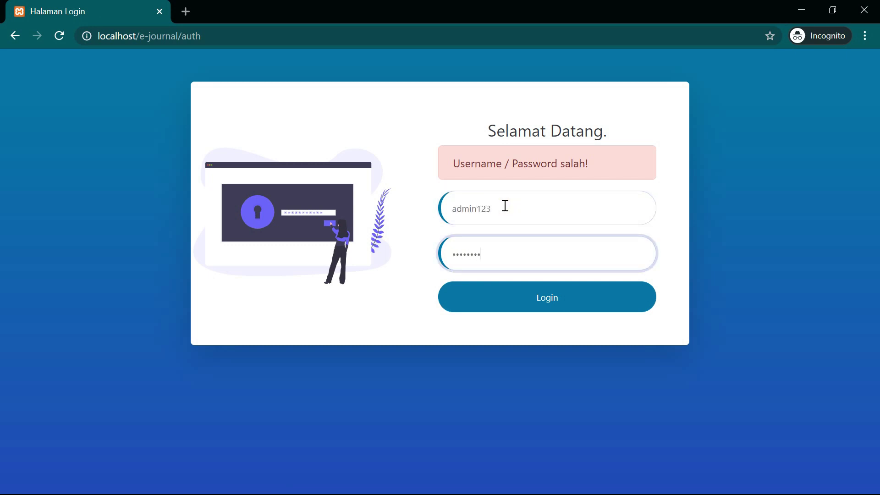
key(Return)
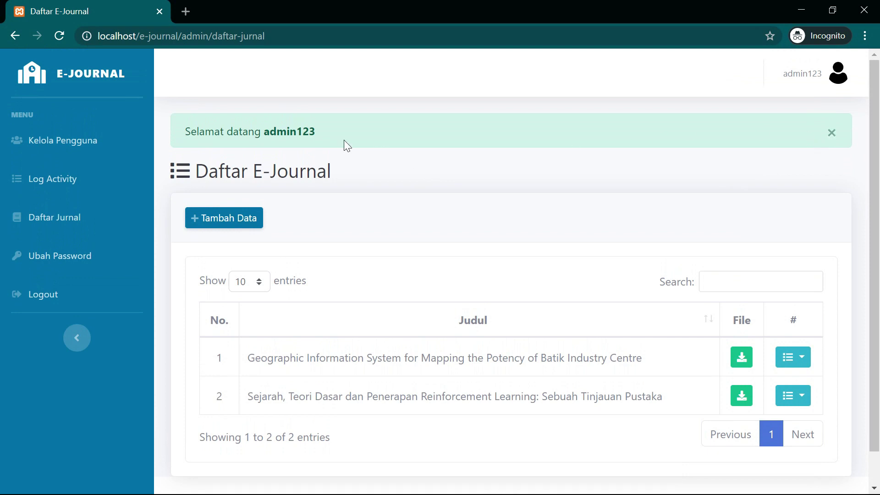
- Dismiss the 'Selamat datang' alert and highlight 'Geographic Information System' in the first title
click(832, 136)
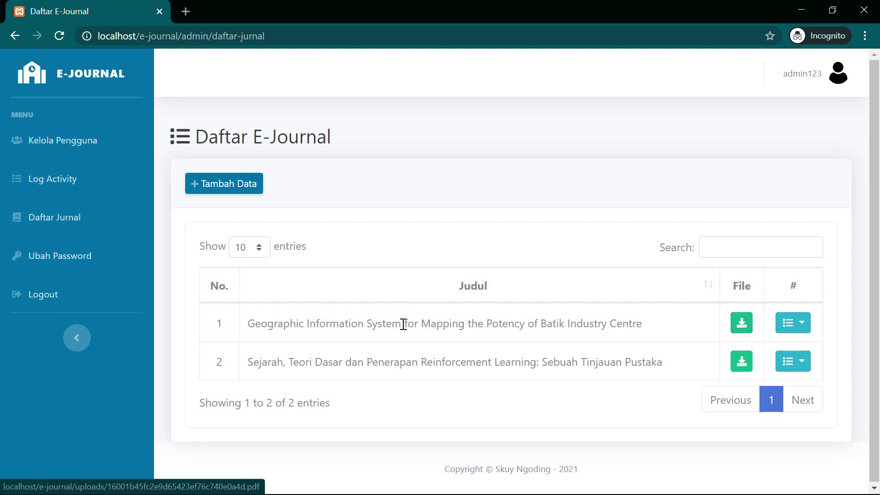
drag(250, 324, 403, 323)
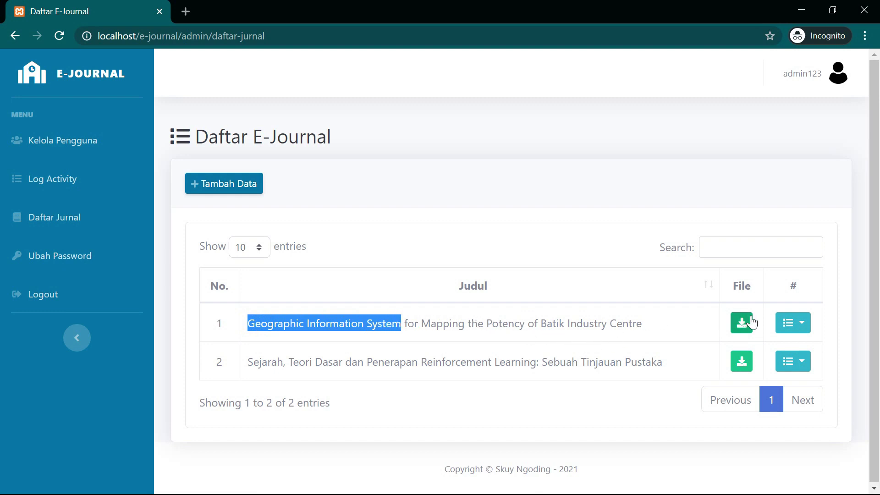
- Download the first journal's PDF and save it into Documents
click(742, 333)
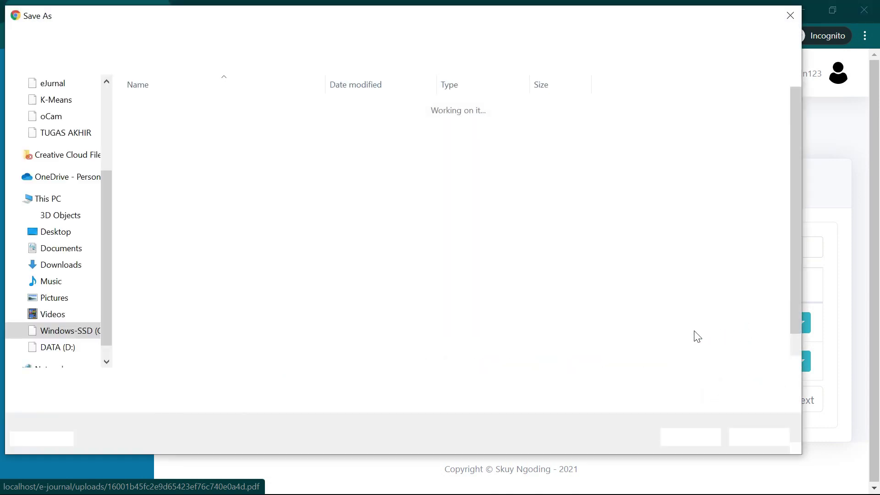
click(65, 251)
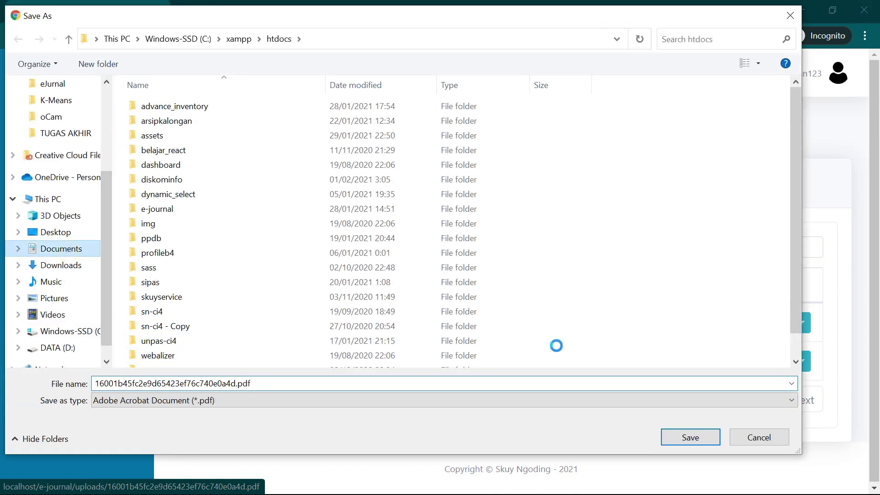
click(690, 438)
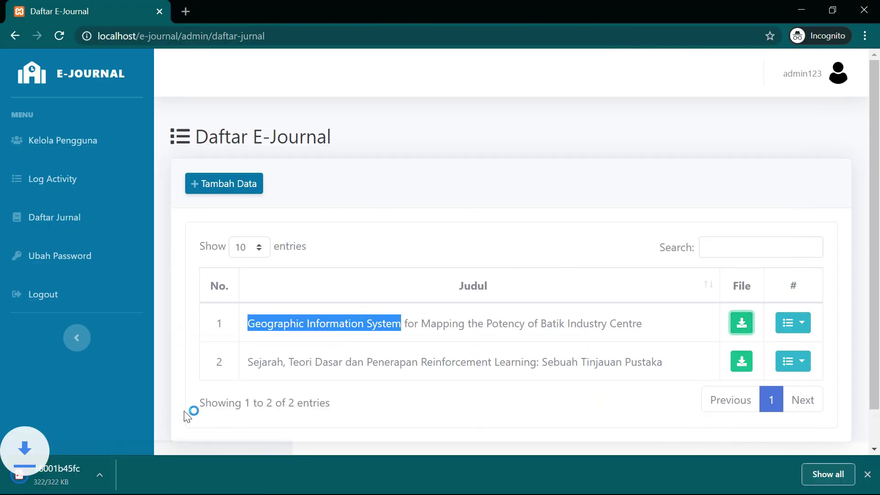
- Open the saved PDF, highlight its title, then close its tab
click(89, 475)
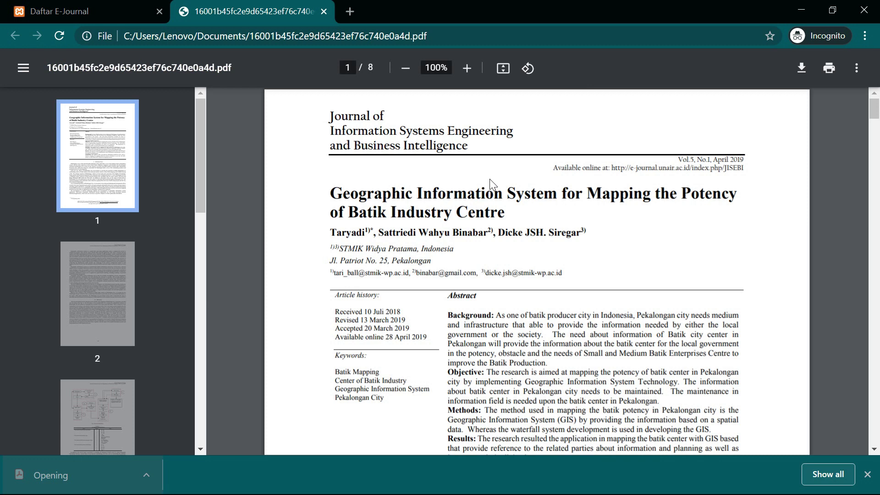
drag(331, 202, 558, 197)
click(143, 13)
click(321, 11)
click(792, 322)
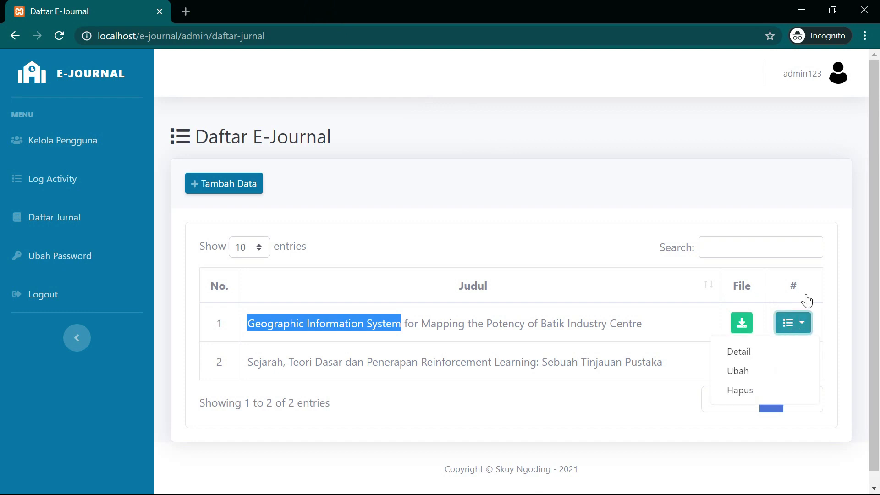
- View the first journal's details, highlighting its authors and journal name, then close them
click(743, 352)
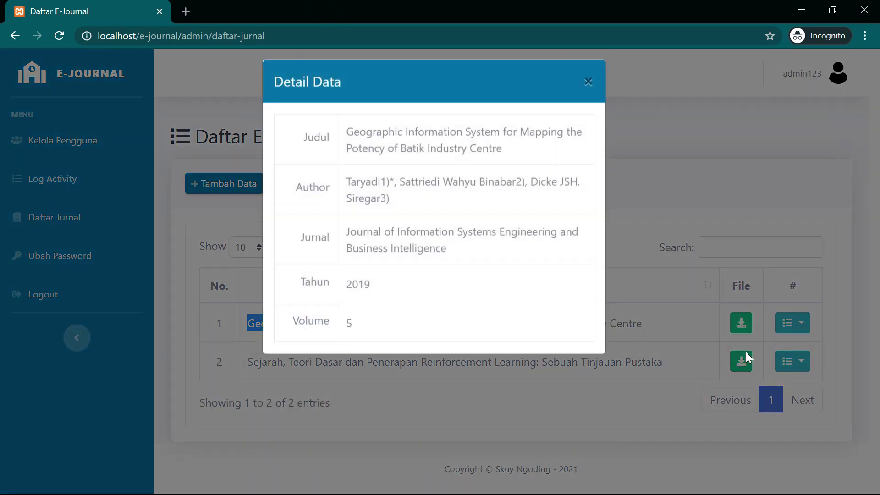
drag(347, 191, 402, 210)
click(346, 240)
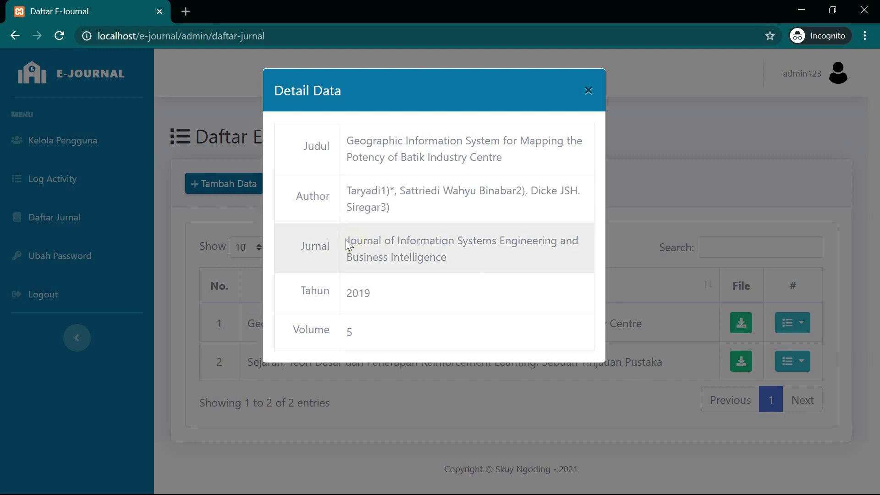
drag(345, 239, 448, 255)
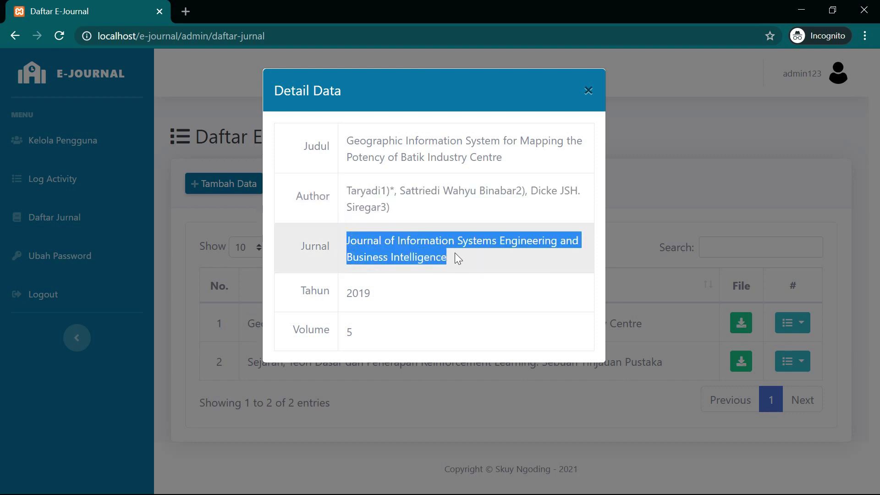
click(367, 303)
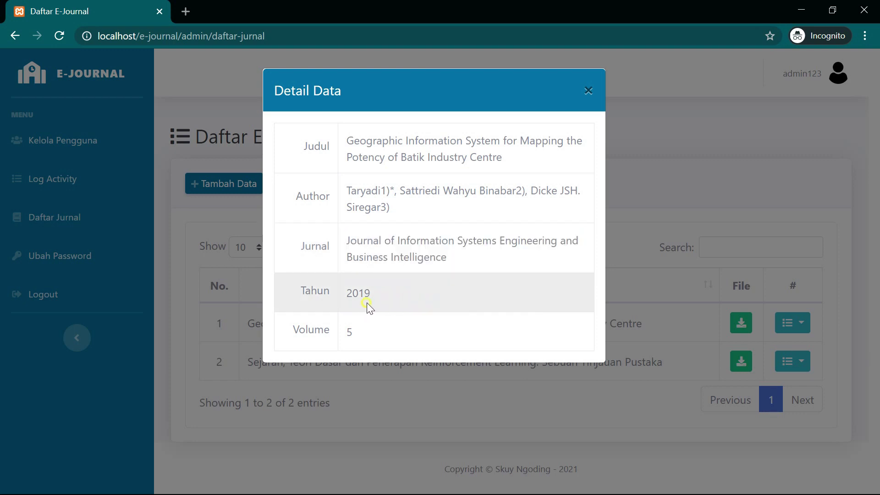
click(466, 408)
- View the second journal's details, then open the first journal's edit form
click(802, 366)
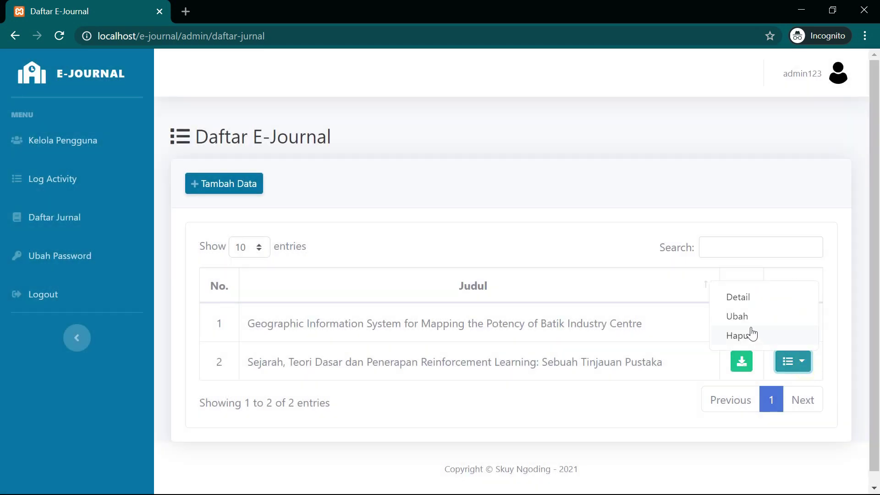
click(745, 305)
click(720, 256)
click(793, 322)
click(771, 371)
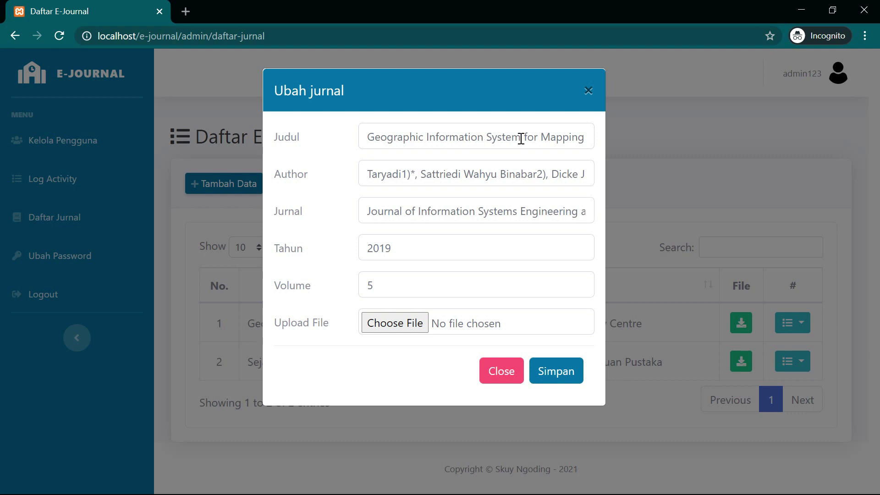
- Replace 'Geographic Information System' with 'GIS' in the first journal's title and save
drag(521, 137, 356, 137)
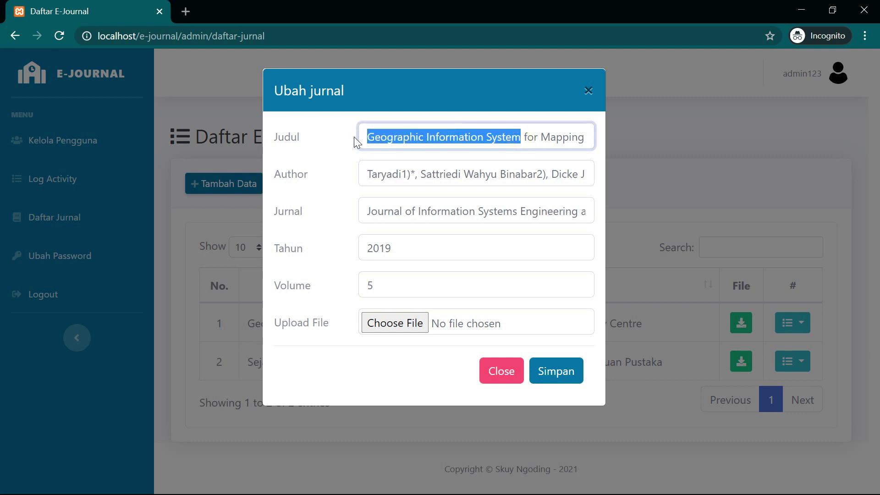
text(GIS)
key(ctrl+z)
text(GIS)
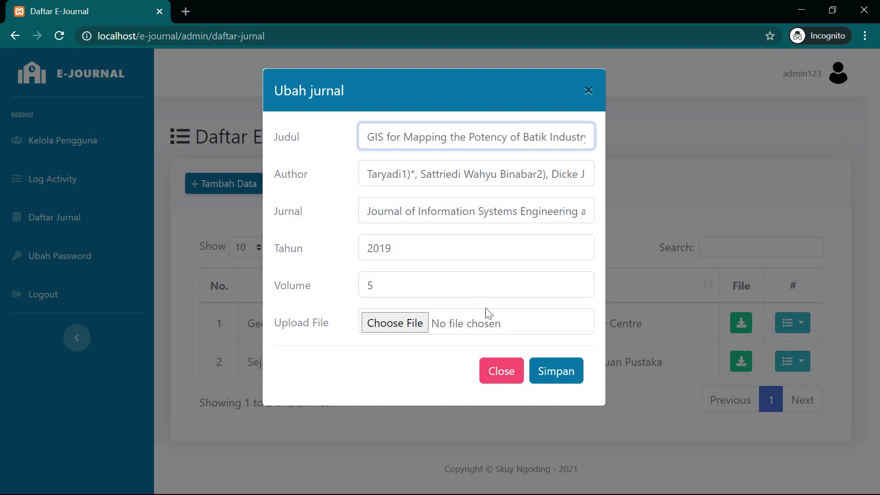
click(540, 374)
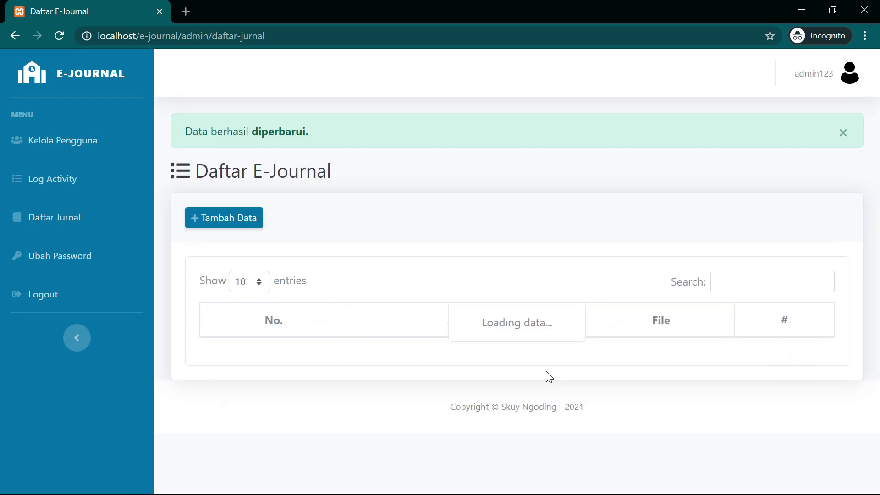
- Reopen the first journal's edit form, test a non-numeric volume 'dadsaqf', and restore 5
double_click(252, 358)
click(792, 362)
click(738, 406)
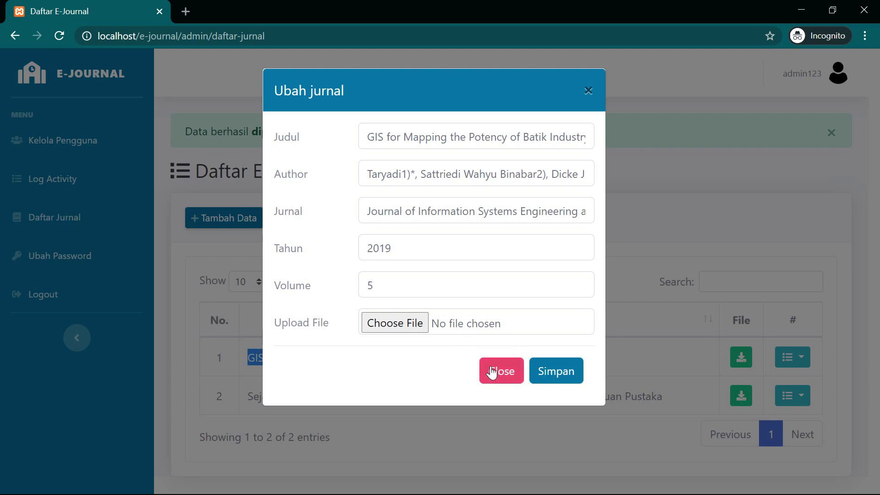
drag(423, 291, 366, 292)
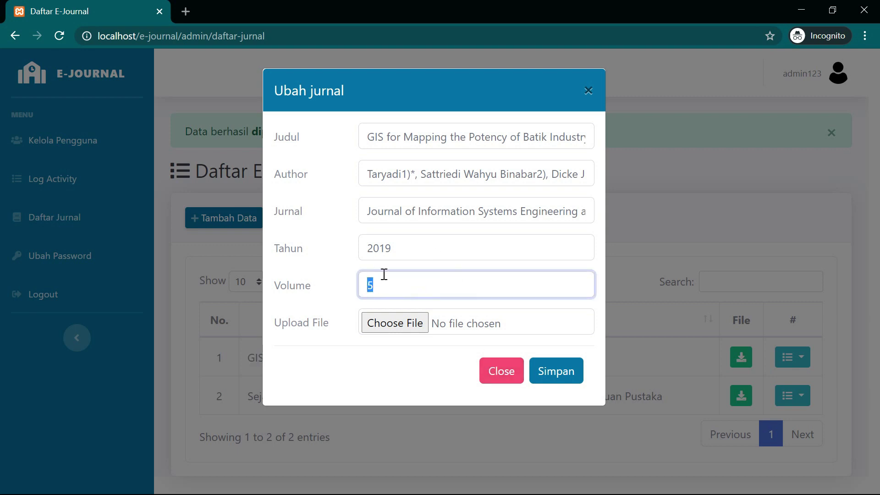
text(dadsaqf)
click(547, 370)
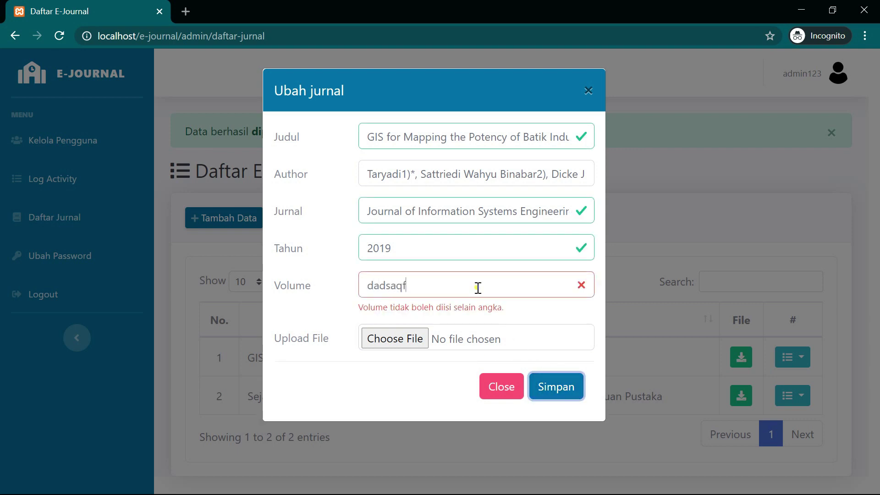
drag(478, 288, 365, 287)
key(ctrl+z)
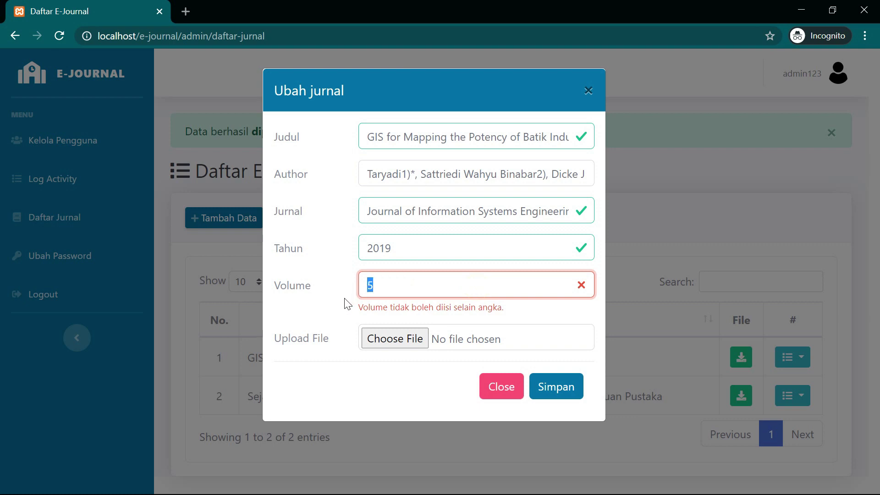
- Get year 20199 rejected, correct it to 2019, save, and dismiss the success alert
click(407, 247)
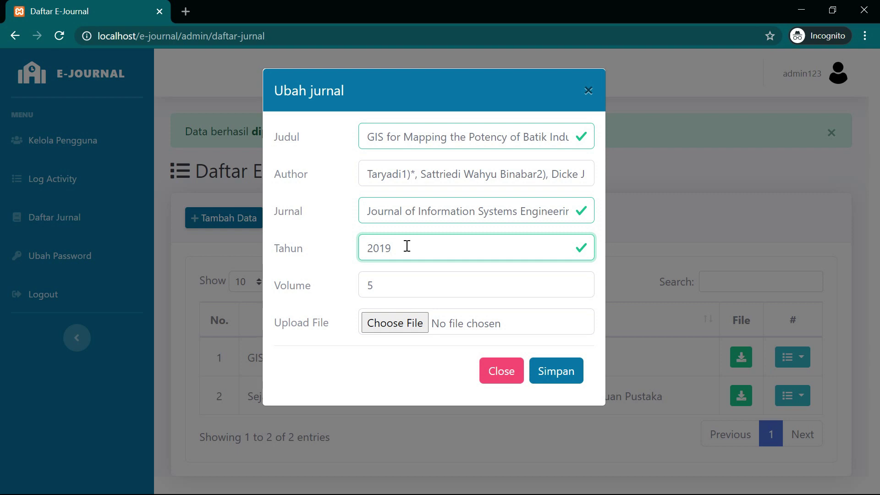
text(9)
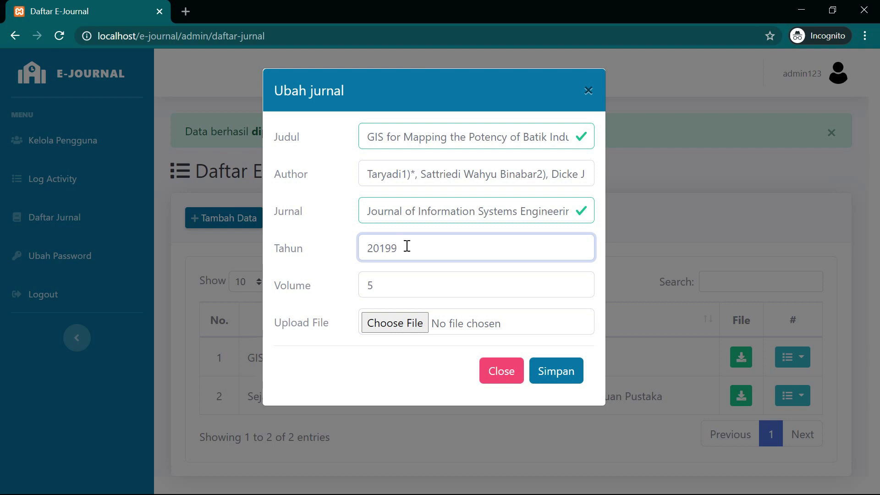
click(568, 370)
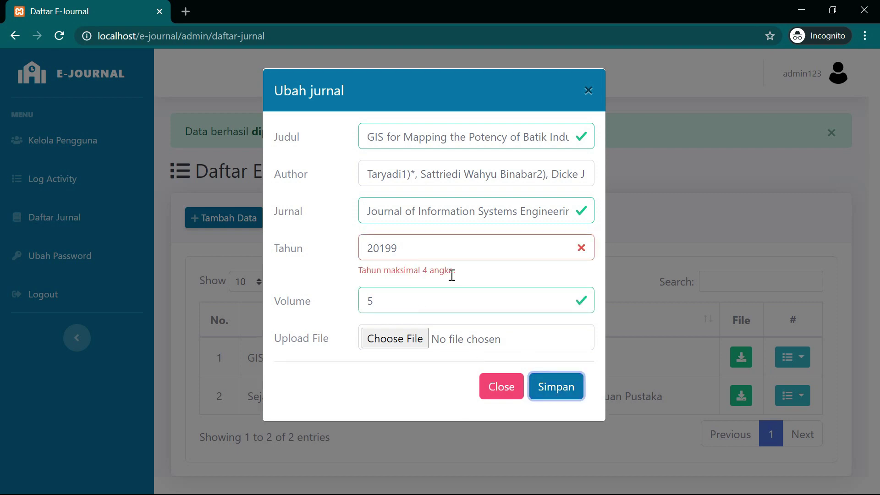
click(435, 252)
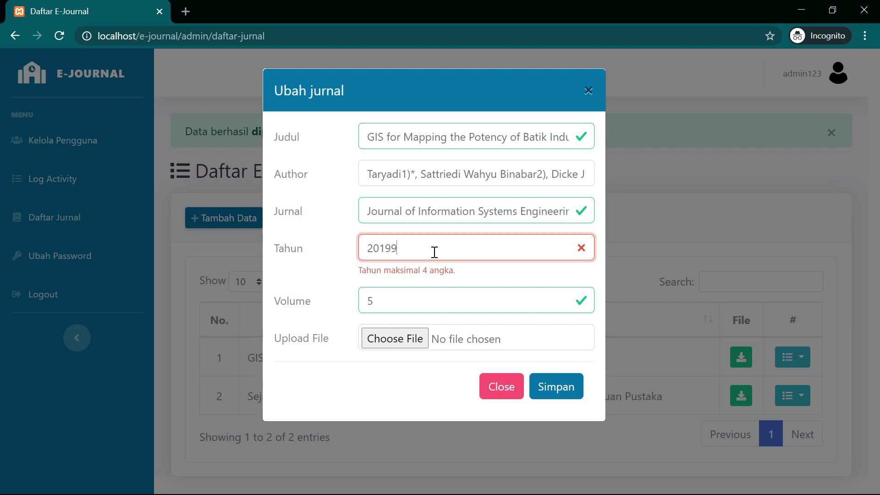
key(BackSpace)
click(551, 373)
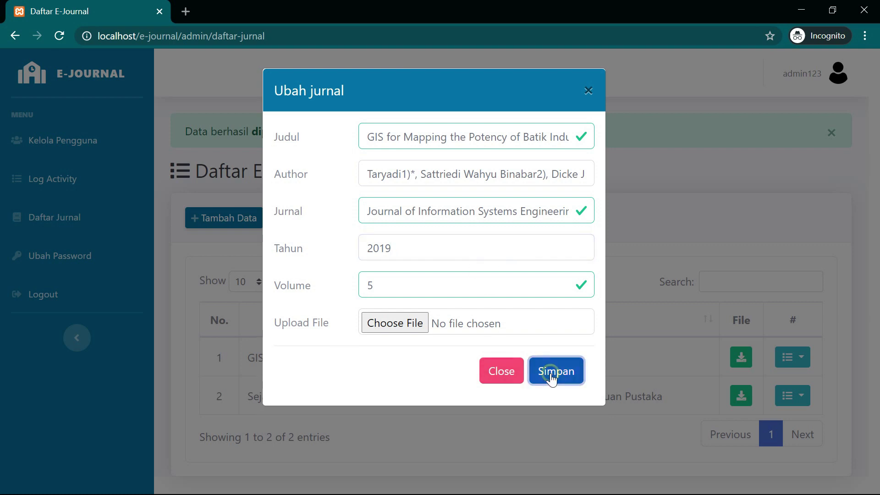
click(832, 133)
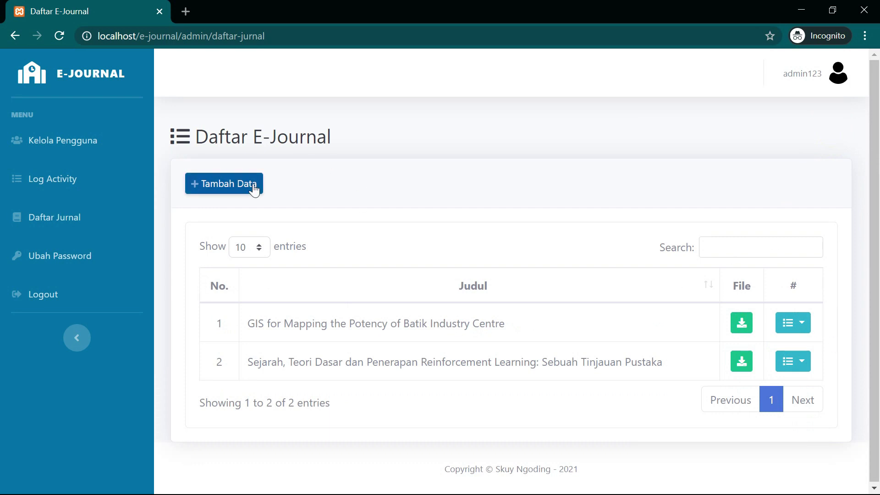
click(234, 186)
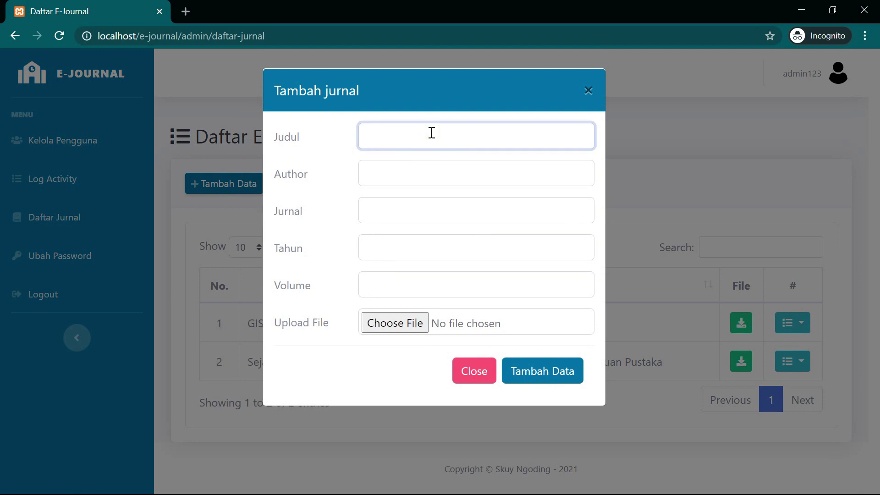
text(Jurnal)
text(Tambah)
key(End)
text(Baru)
key(Tab)
text(Ski)
key(BackSpace)
text(u)
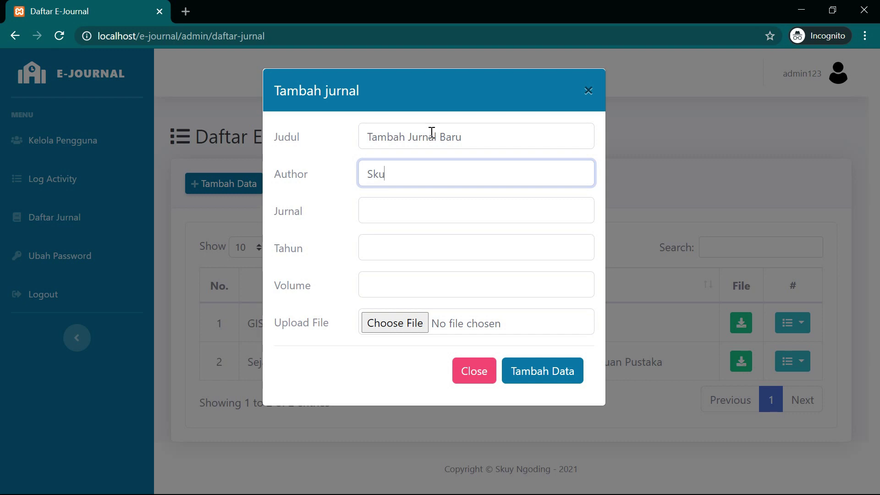
text(y Ngoding)
key(Tab)
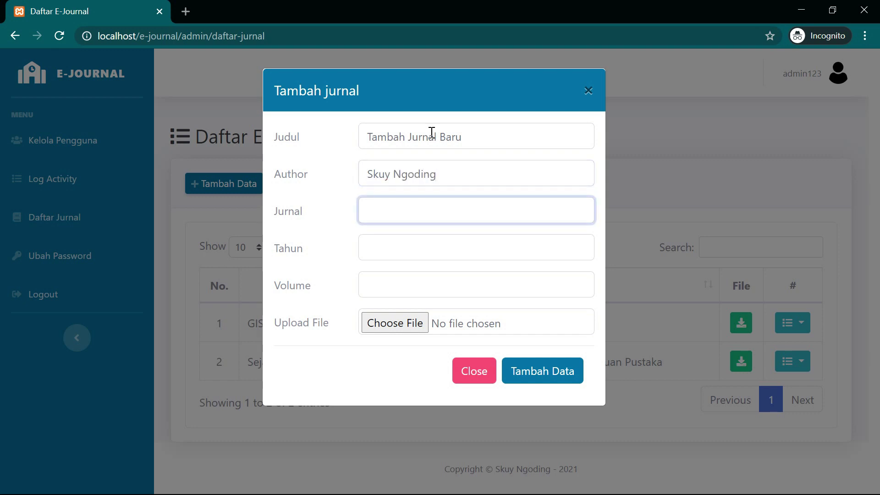
text(G)
key(BackSpace)
text(Informatika)
key(Tab)
text(2021)
key(Tab)
text(1)
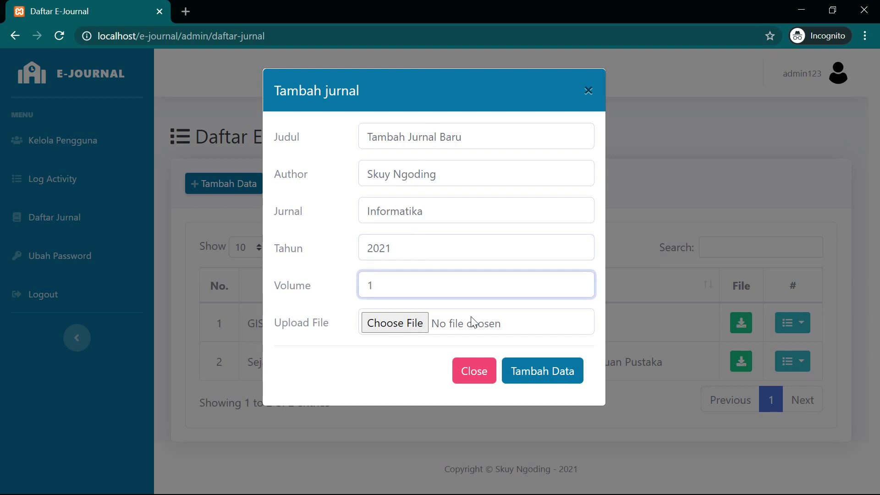
click(507, 364)
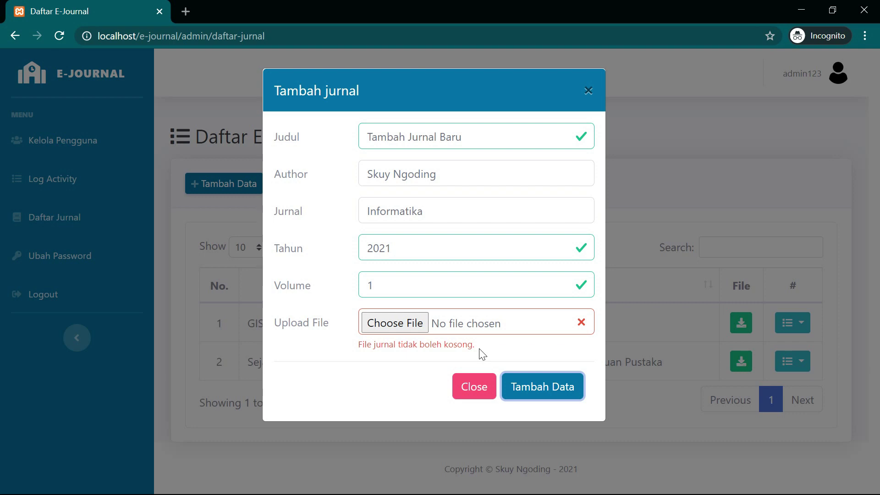
drag(399, 285, 310, 277)
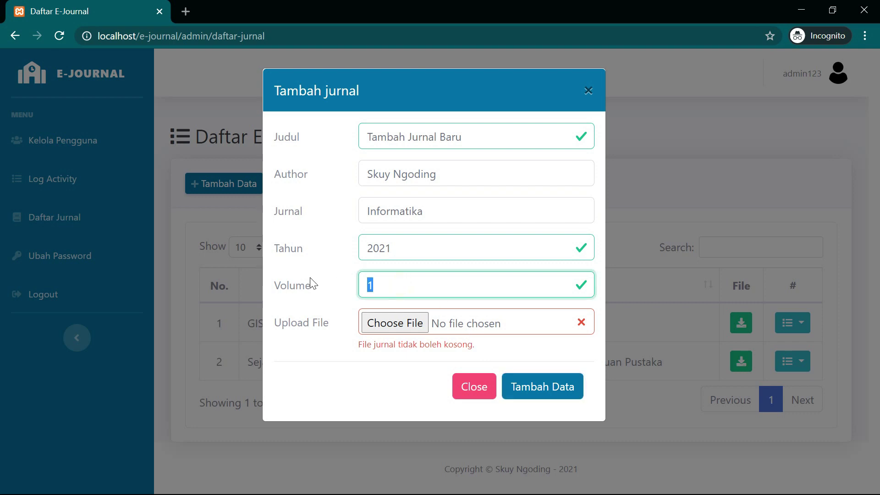
click(457, 247)
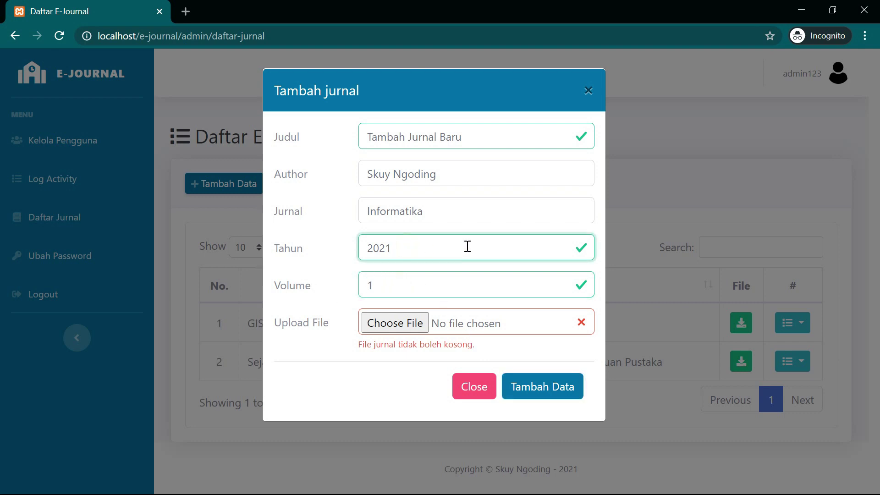
drag(468, 247, 356, 247)
click(448, 248)
drag(423, 278, 376, 221)
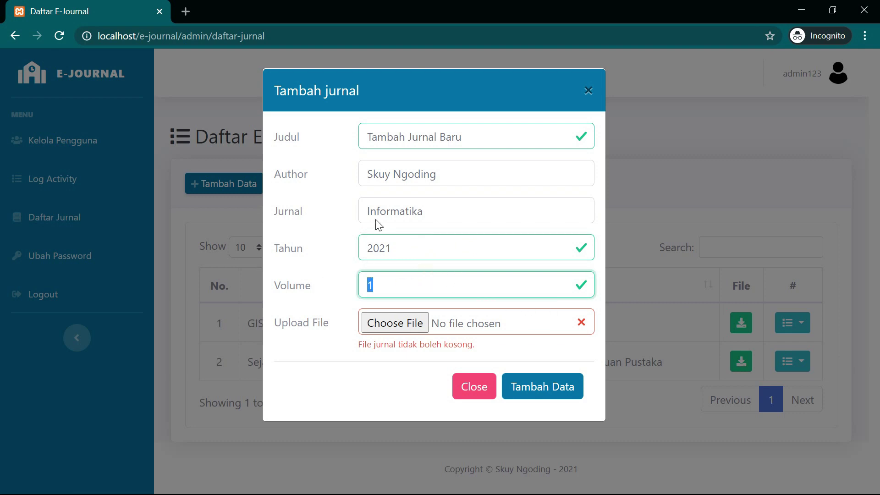
drag(513, 132, 297, 150)
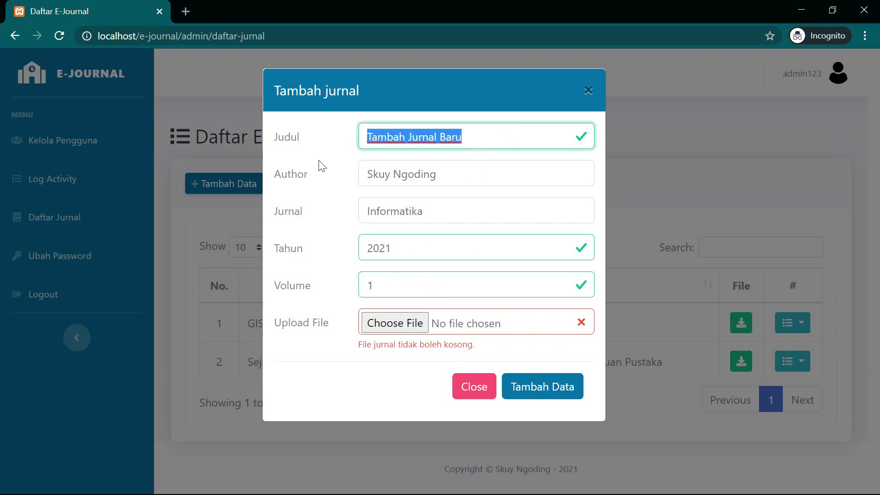
key(BackSpace)
click(517, 387)
click(434, 143)
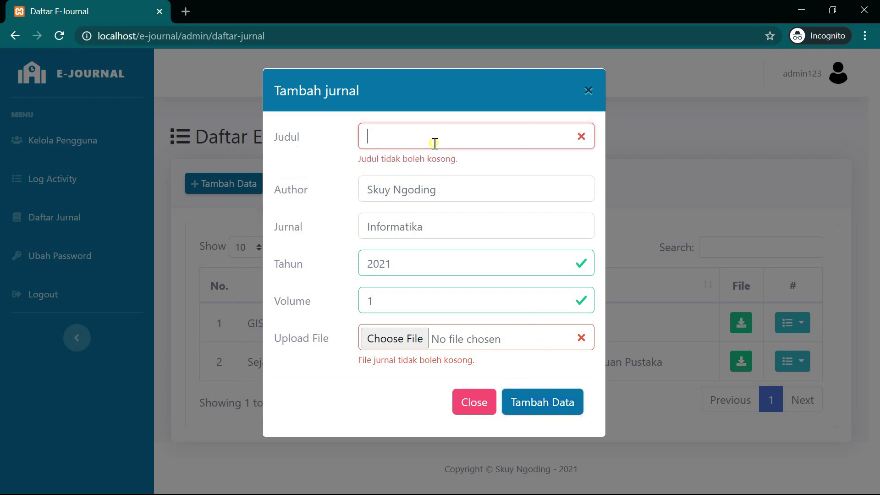
text(Jurnla)
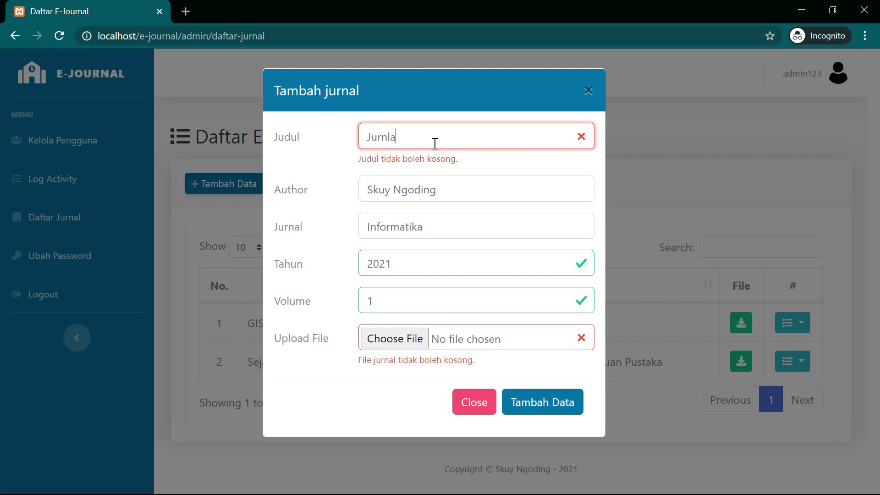
key(BackSpace)
key(BackSpace)
click(442, 196)
click(430, 139)
text(al)
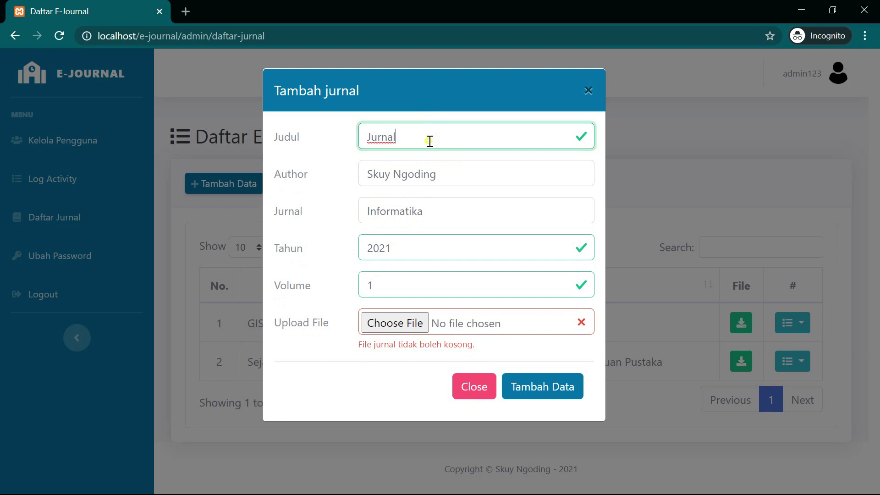
click(589, 91)
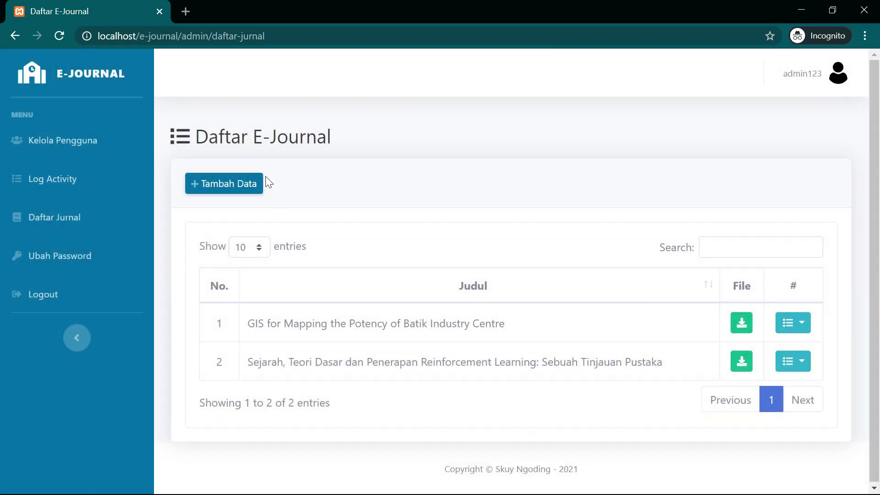
- Open the Tambah jurnal form and submit it empty to show the validation errors
click(259, 183)
click(447, 127)
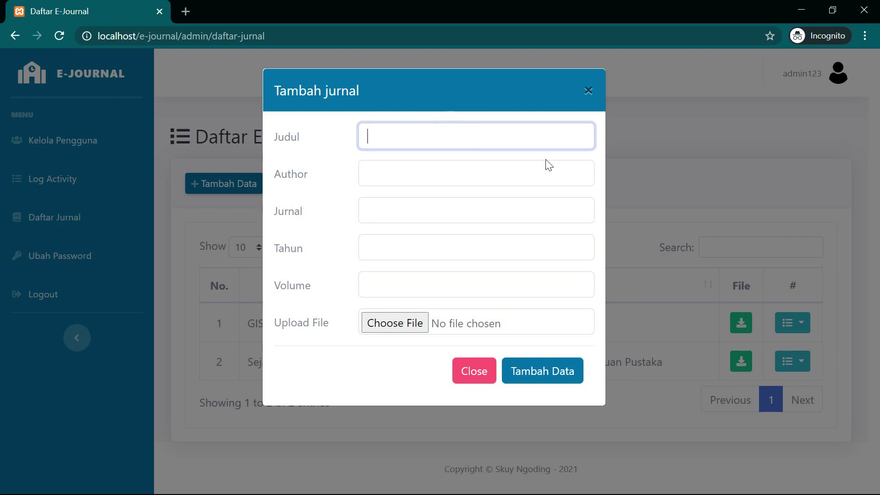
click(568, 365)
- Fill in title 'Jurnal', an author, journal Informatika, year 2021 and volume 1
click(497, 132)
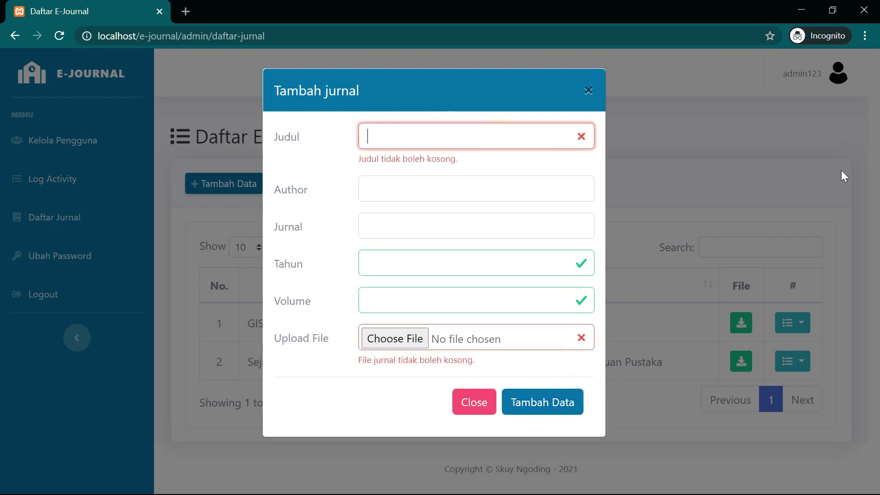
text(Jurnal)
key(Tab)
text(Skuy Ngoding)
key(Tab)
text(Ifi)
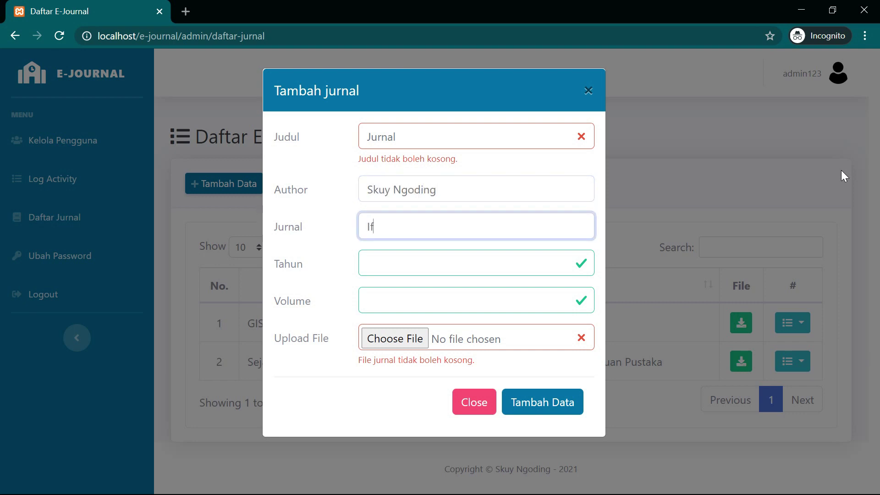
text(nformatika)
key(Tab)
text(2021)
key(Tab)
text(1)
click(481, 337)
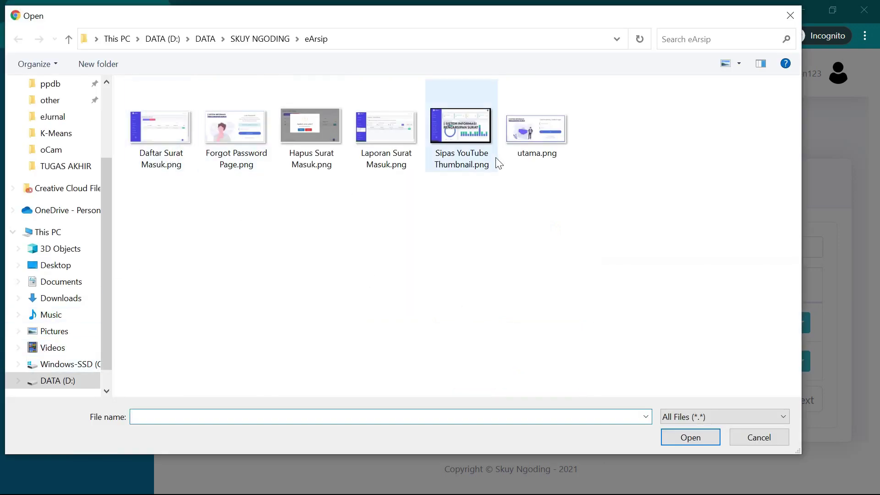
- Try attaching the image utama.png and get the file-type error
click(537, 131)
key(Escape)
click(532, 404)
drag(359, 363, 537, 368)
- Try attaching LP KKN K328.pdf from Documents and get the 2 MB size-limit error
click(527, 339)
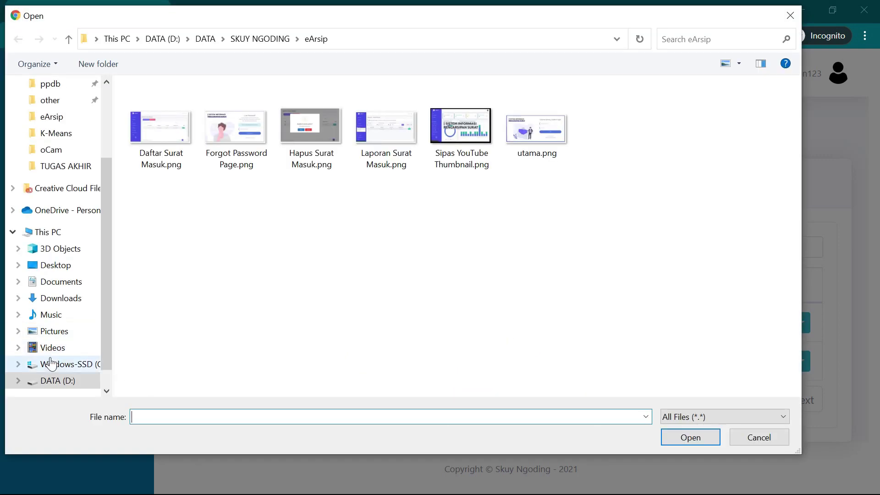
click(69, 288)
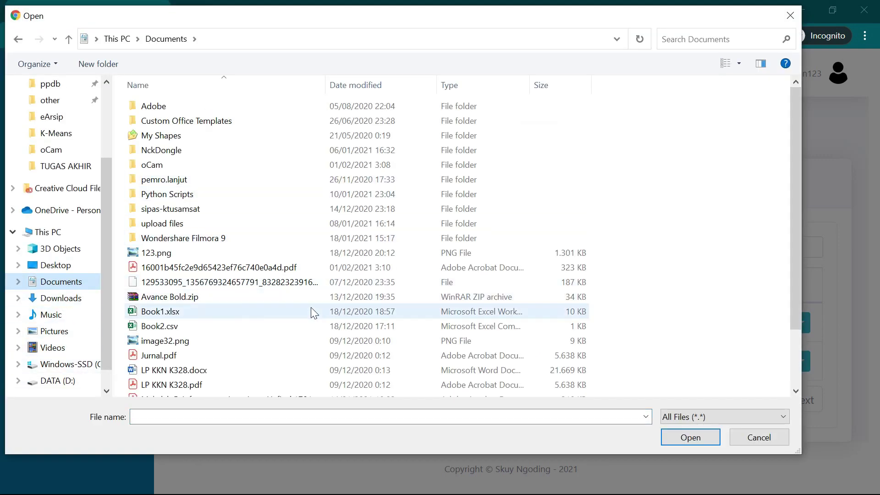
scroll(315, 310, down, 1)
double_click(313, 344)
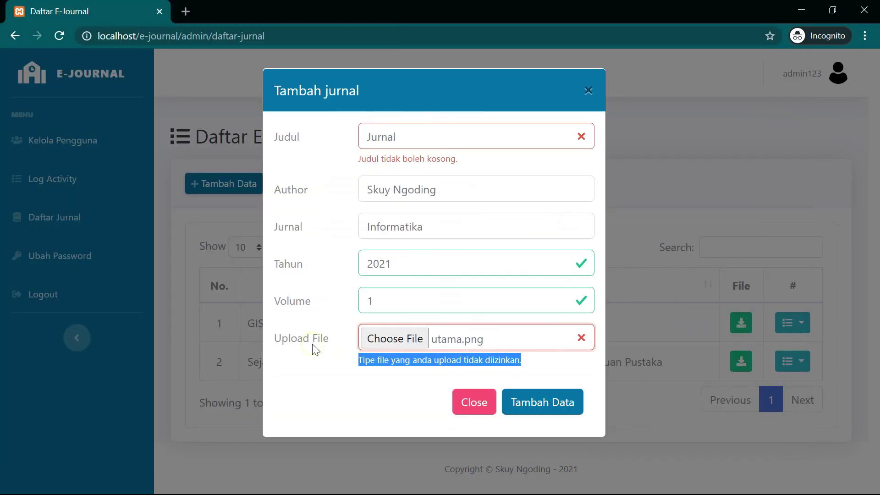
click(405, 379)
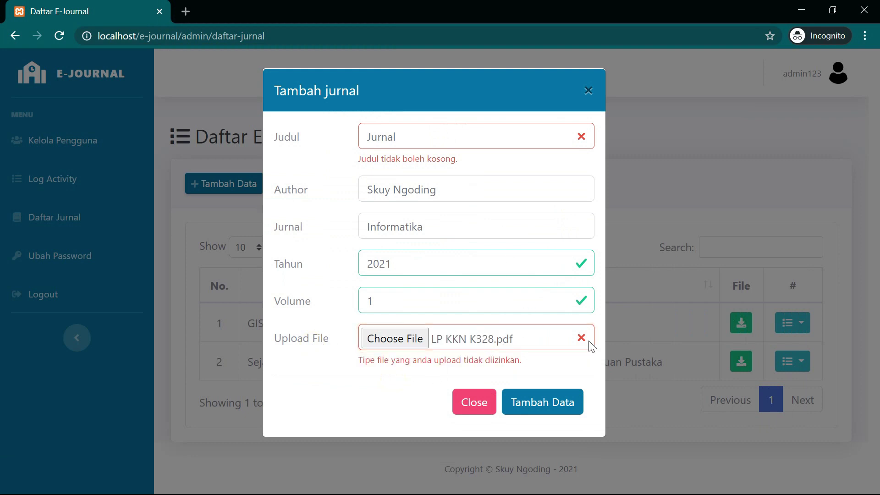
click(551, 404)
drag(364, 359, 486, 373)
click(534, 362)
drag(534, 362, 486, 360)
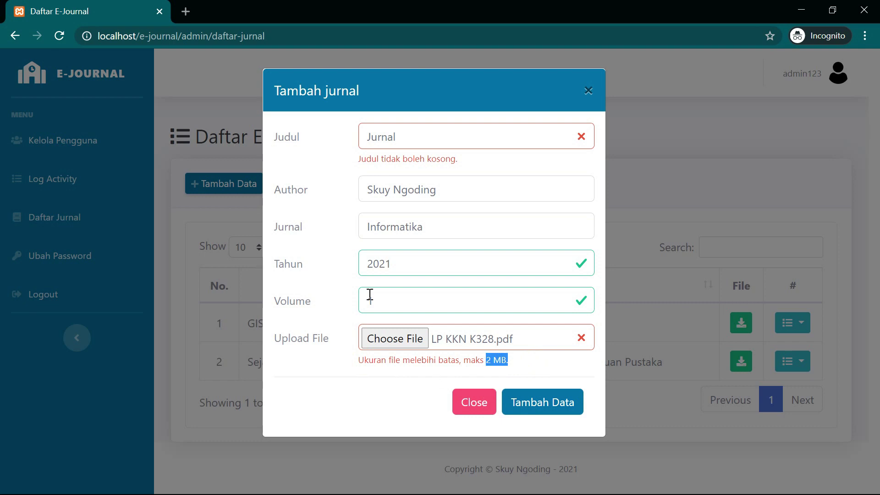
- Attach a smaller PDF, add the journal, and dismiss the success alert
click(498, 342)
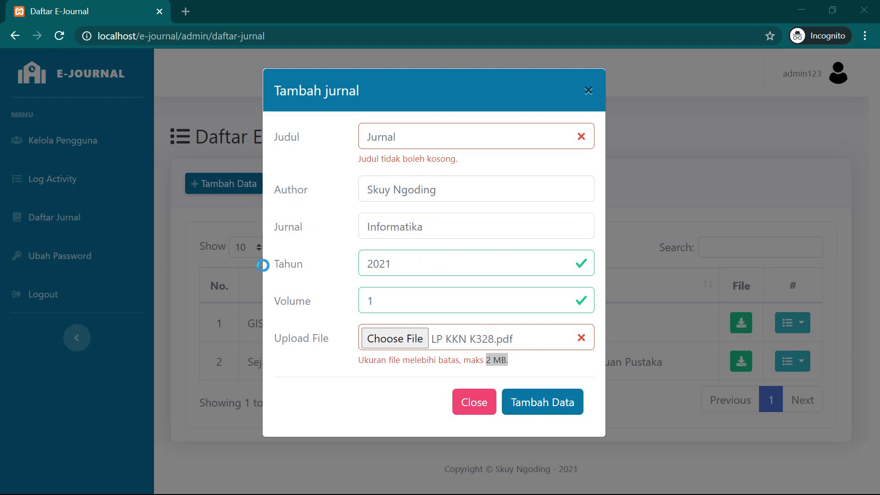
scroll(221, 343, down, 2)
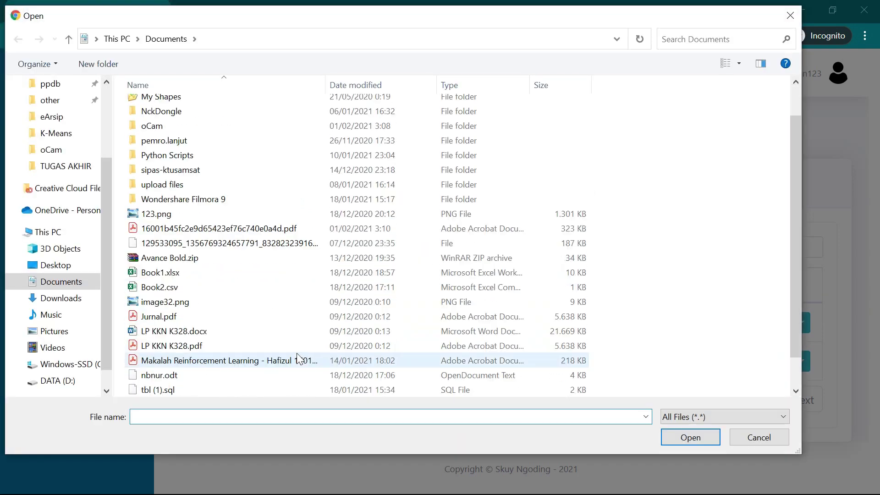
double_click(177, 317)
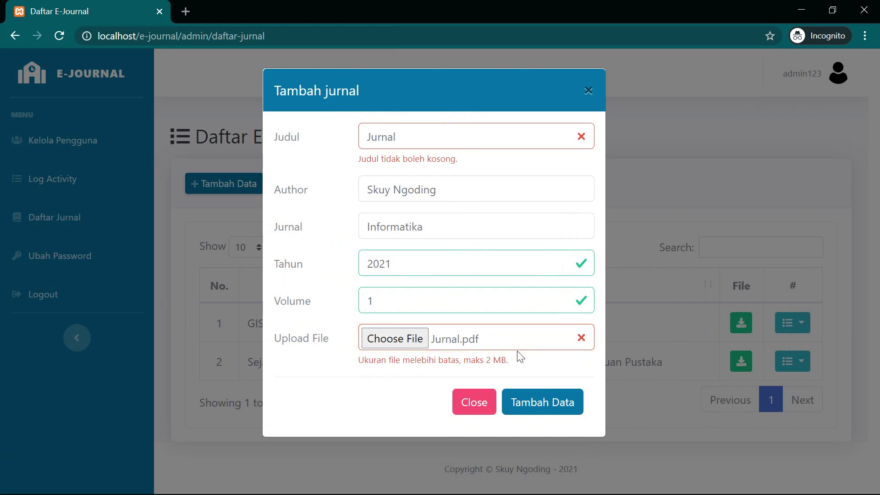
click(486, 344)
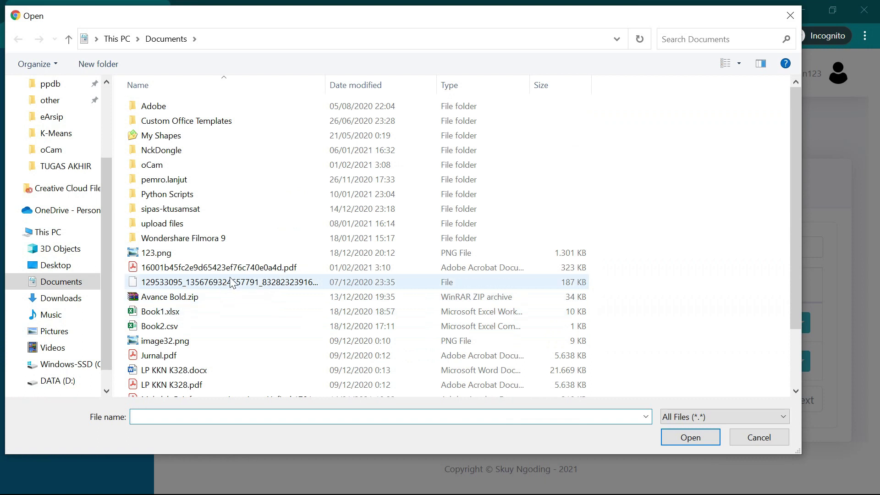
double_click(239, 269)
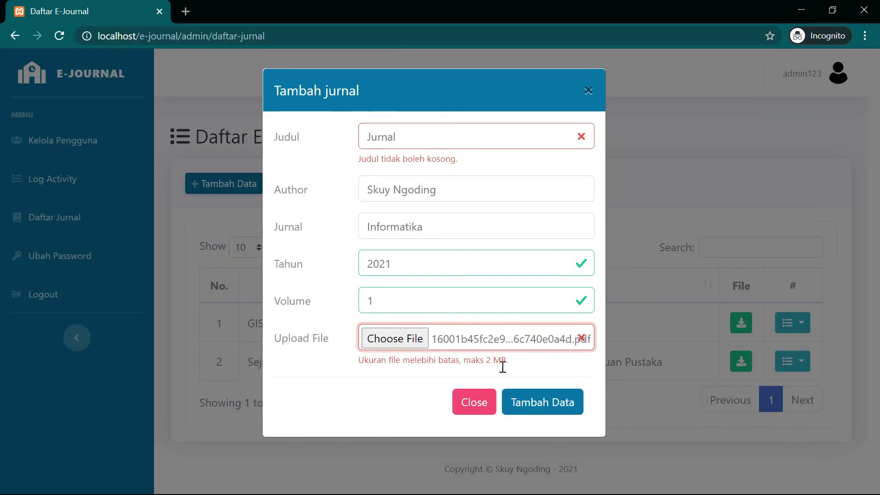
click(523, 403)
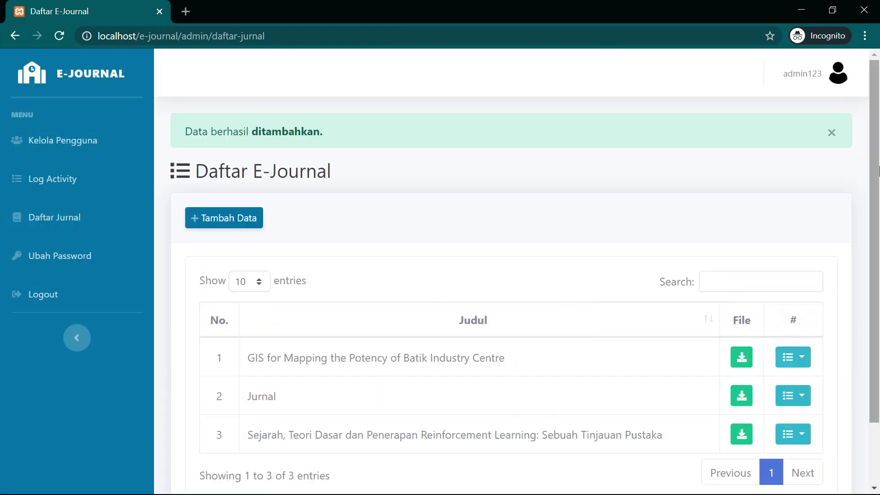
click(834, 137)
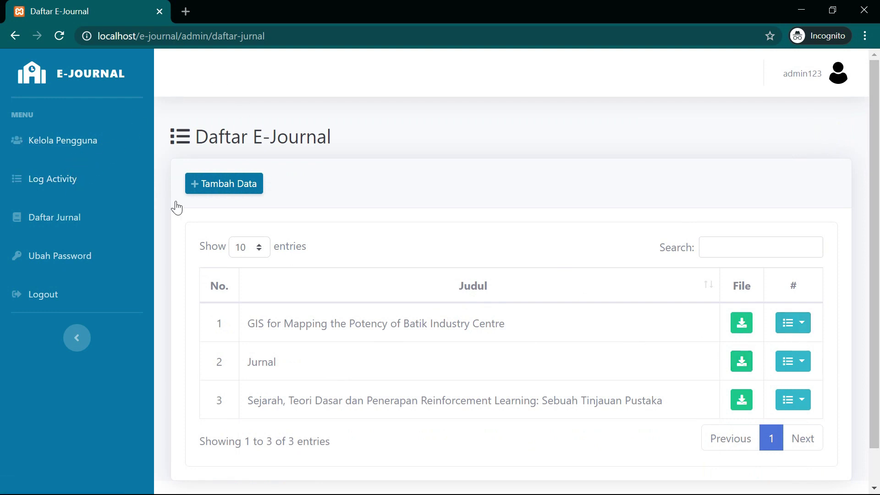
- Open the add-user form in Kelola Pengguna and submit it empty to trigger validation
click(20, 142)
click(240, 186)
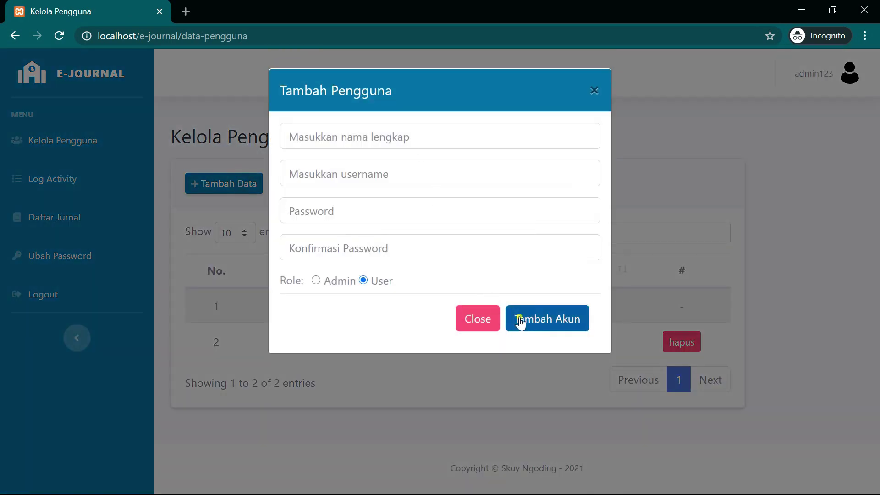
click(515, 319)
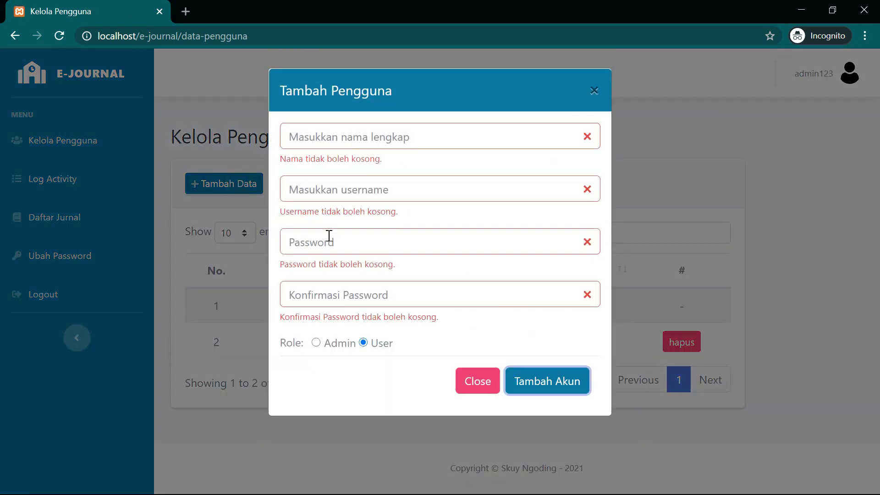
- Move through the account fields, pick the Admin role, and close without adding anyone
click(412, 139)
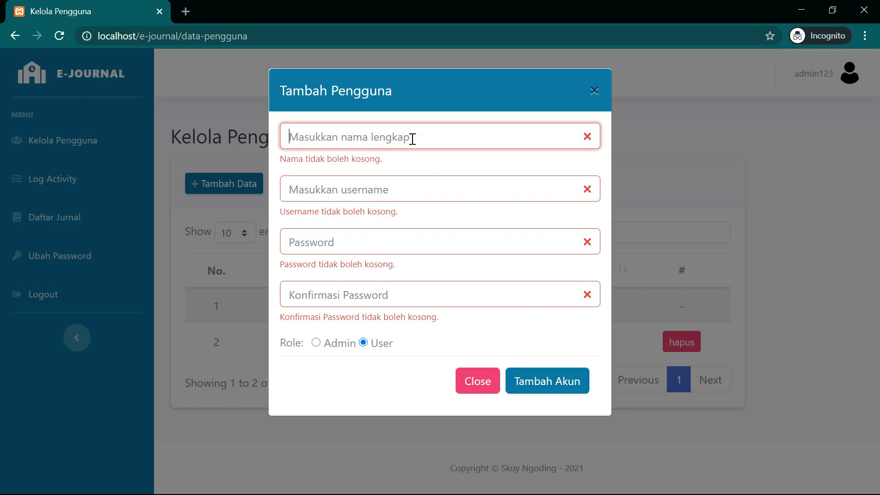
text(da)
key(BackSpace)
key(BackSpace)
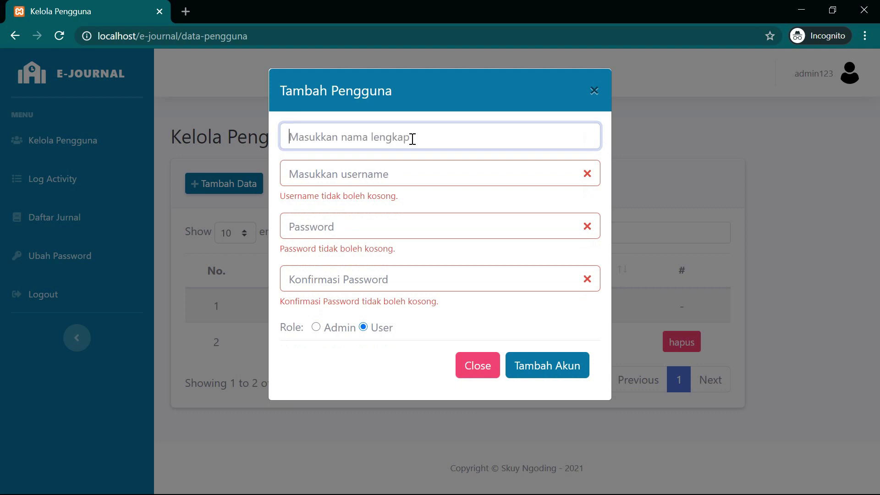
key(Tab)
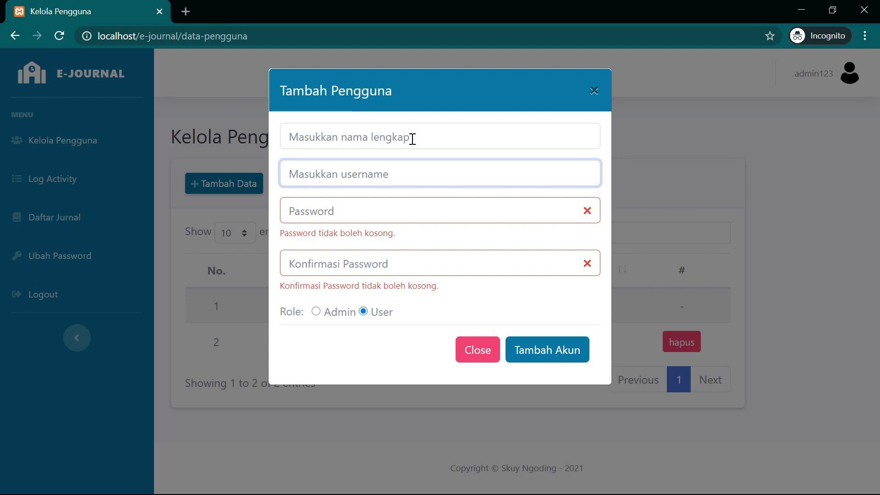
key(Tab)
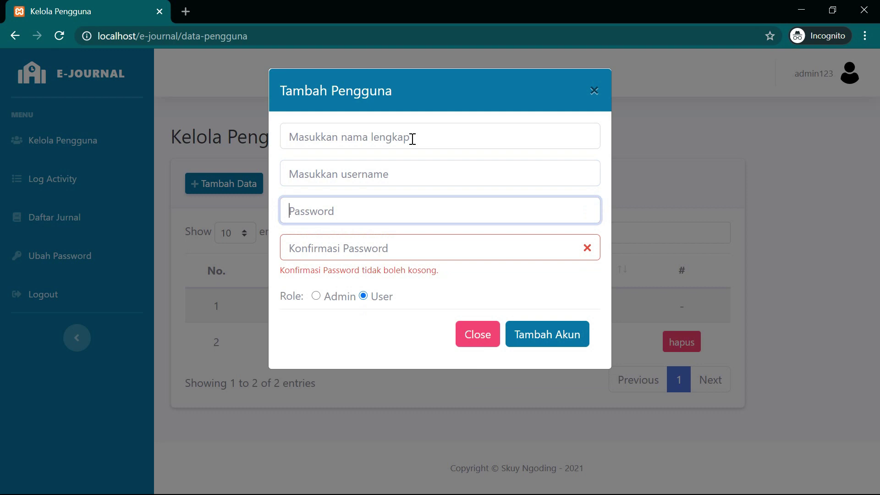
click(342, 297)
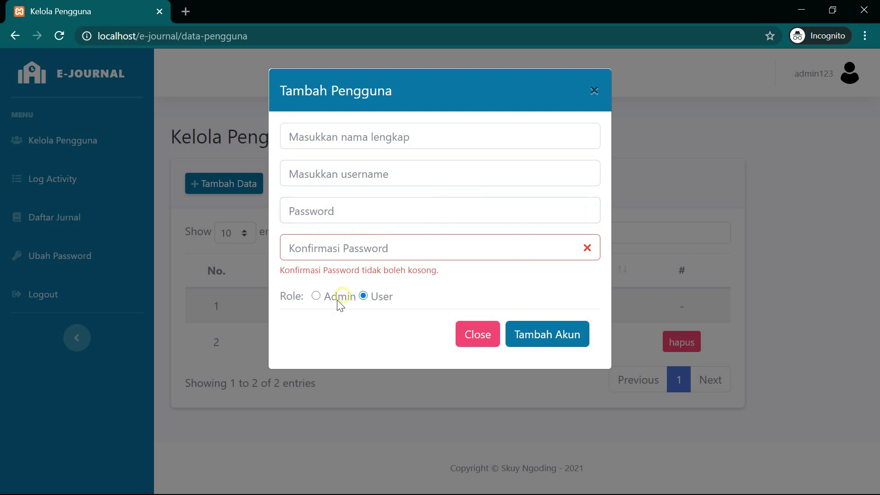
click(316, 296)
click(465, 335)
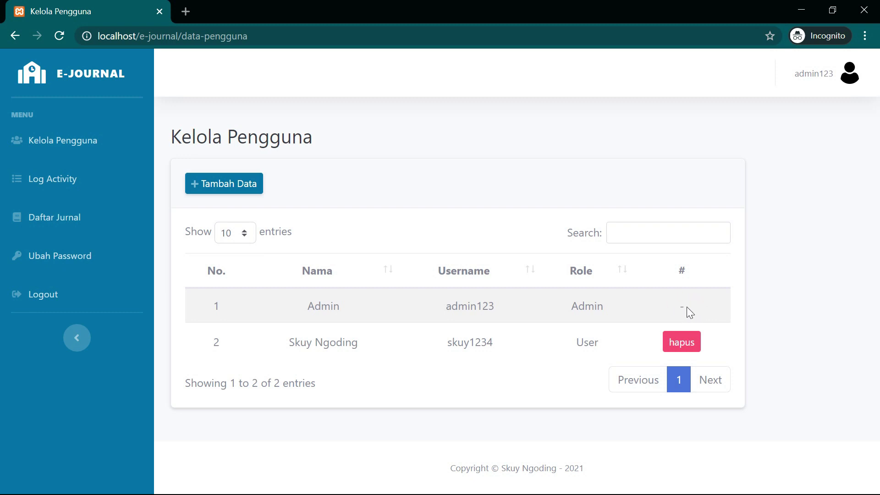
double_click(682, 306)
- Open the activity log's last page and highlight the update and 'Jurnal' add entries
click(84, 180)
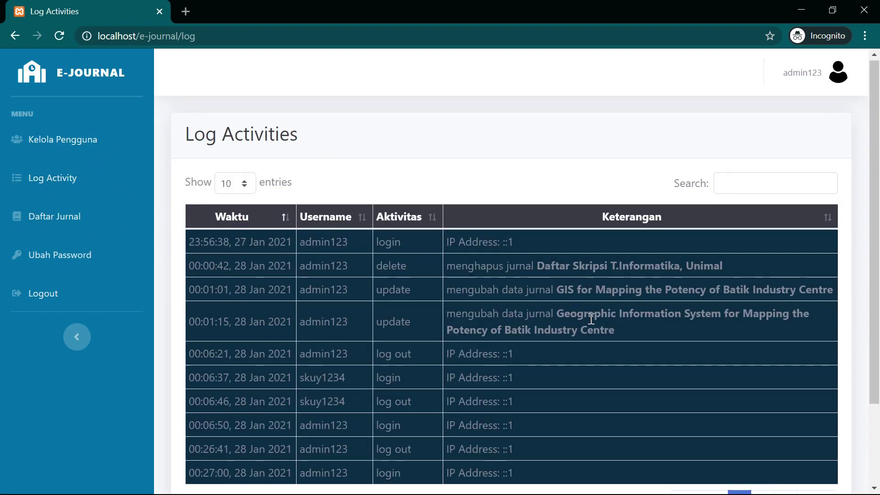
scroll(599, 303, down, 3)
scroll(600, 304, up, 2)
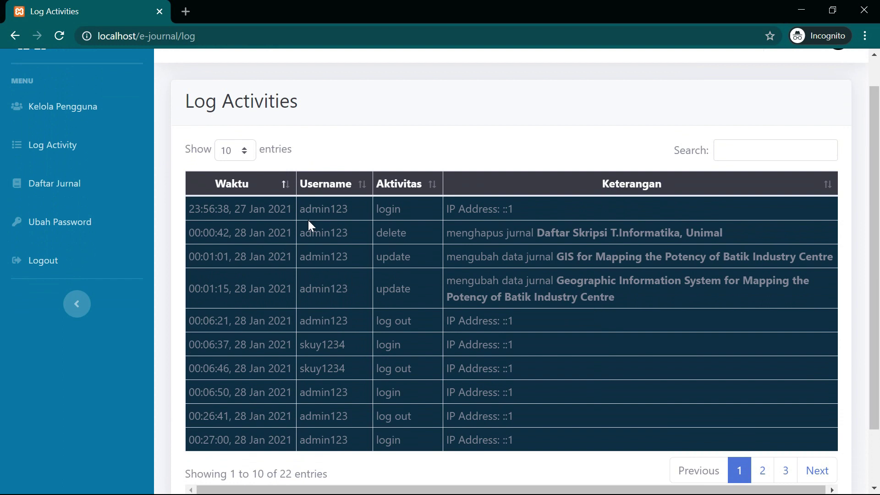
scroll(308, 226, down, 2)
click(780, 412)
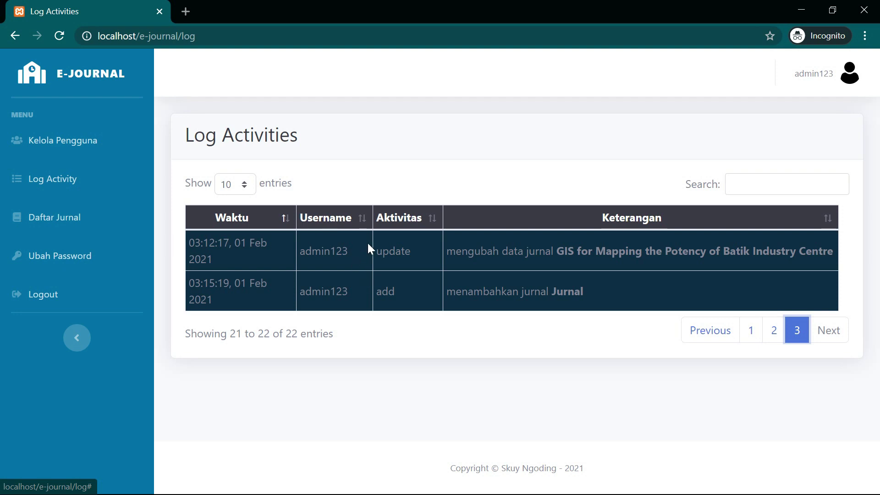
drag(349, 255, 295, 255)
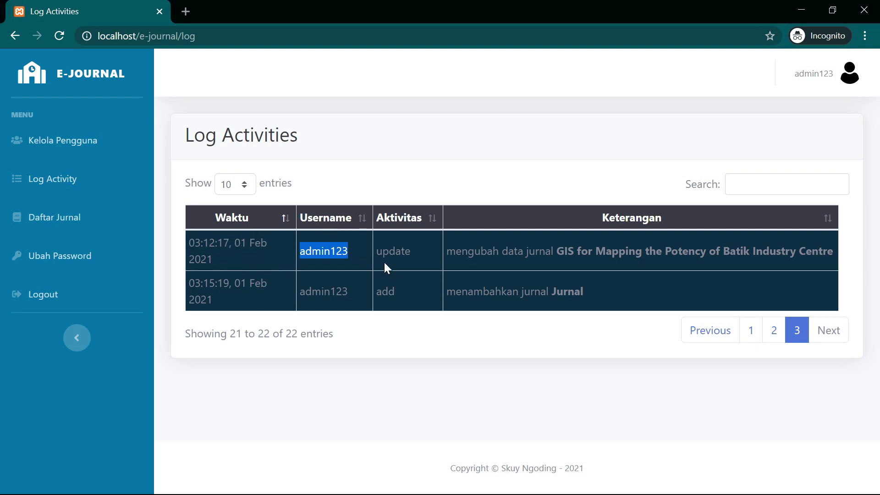
drag(415, 253, 375, 255)
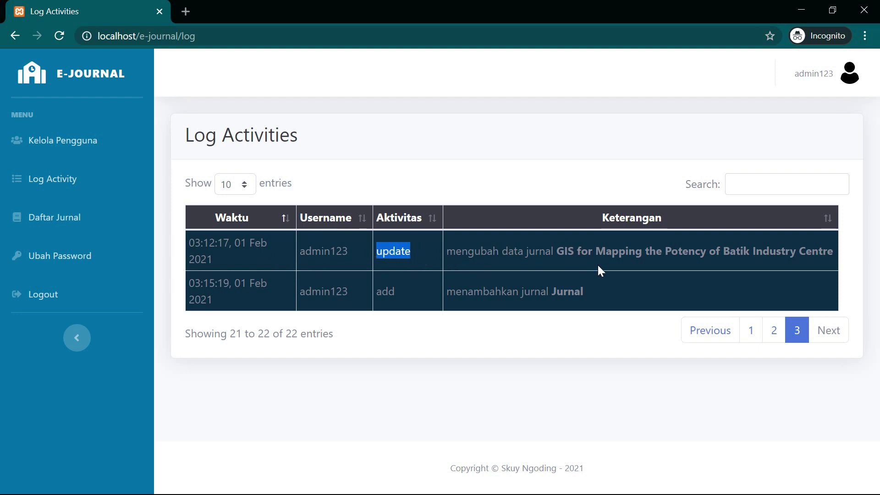
click(388, 289)
drag(546, 291, 589, 295)
- Show 25 log entries per page and highlight IP addresses such as ::1
click(237, 191)
click(236, 216)
scroll(396, 283, down, 8)
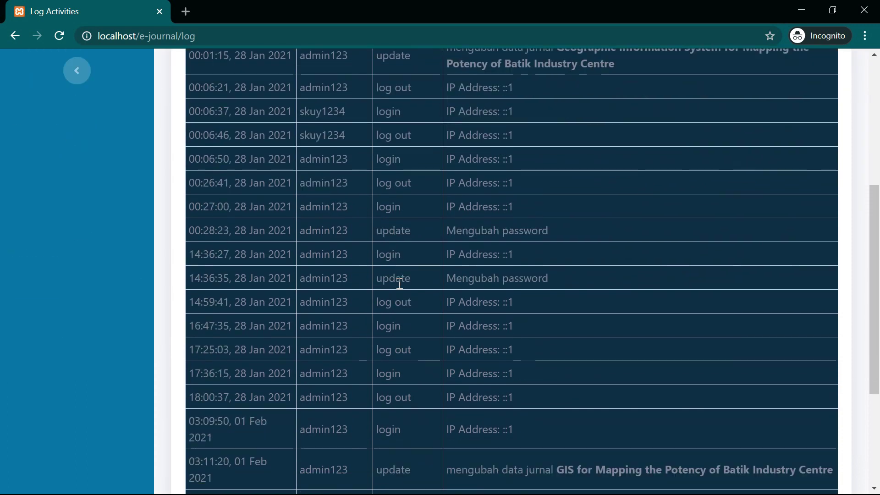
scroll(490, 315, up, 2)
drag(531, 265, 445, 252)
click(446, 252)
drag(527, 252, 446, 252)
scroll(574, 216, up, 3)
click(573, 216)
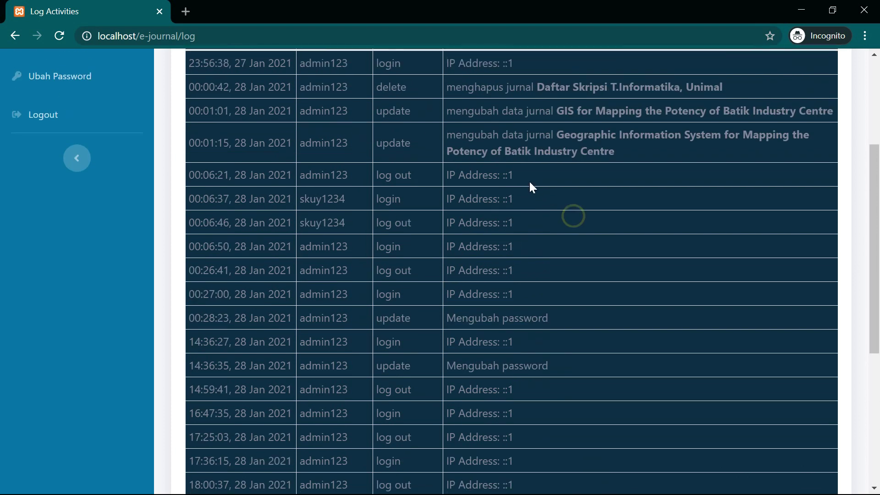
drag(503, 174, 514, 175)
scroll(273, 209, up, 4)
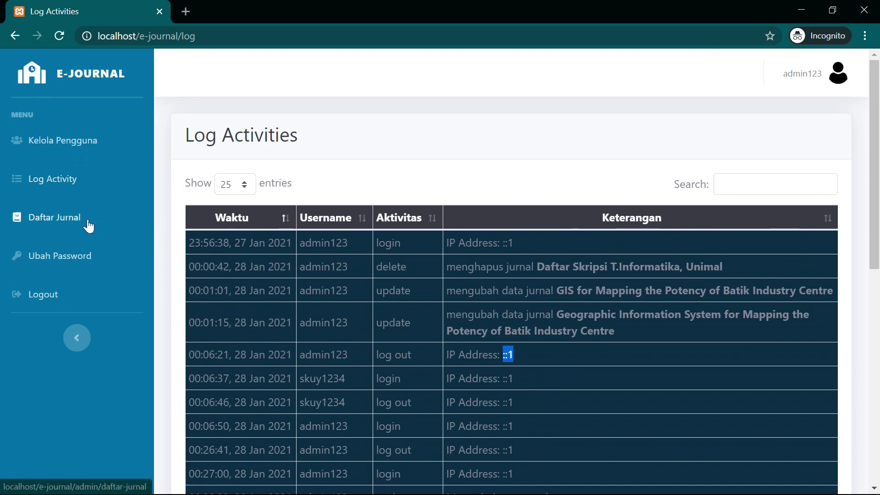
- Visit Kelola Pengguna and Log Activity again, then go to Daftar Jurnal
click(61, 142)
click(55, 186)
click(51, 218)
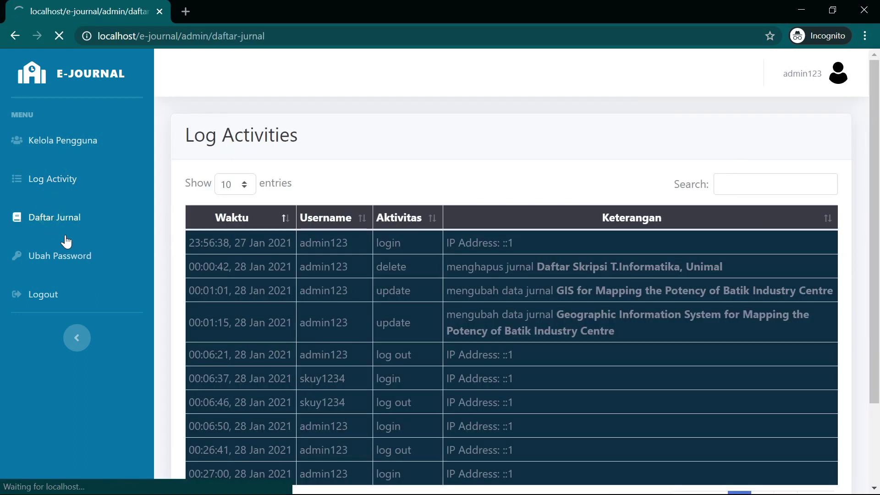
- Shrink the browser to test the narrow layout, toggling the sidebar and expanding the Admin row in Kelola Pengguna
click(68, 256)
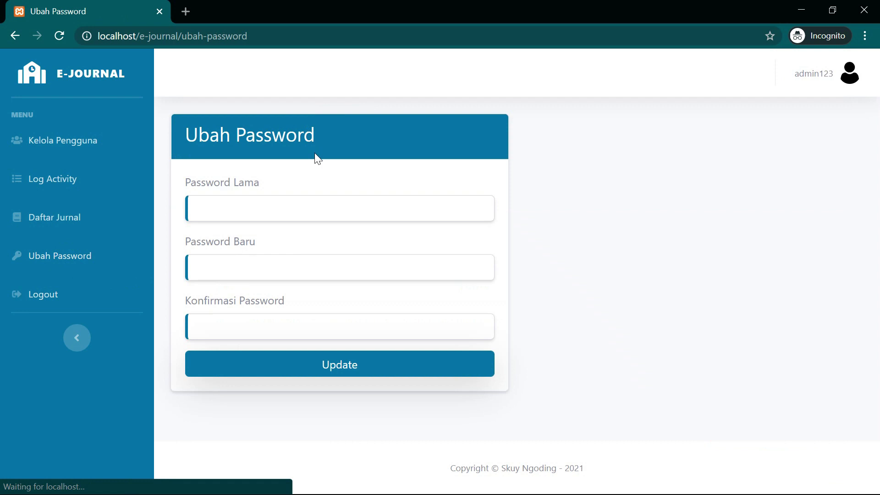
click(833, 10)
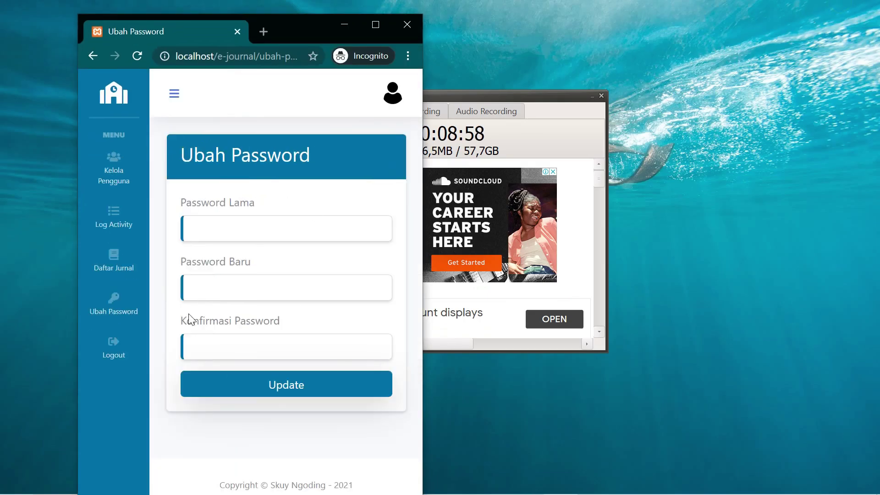
click(175, 94)
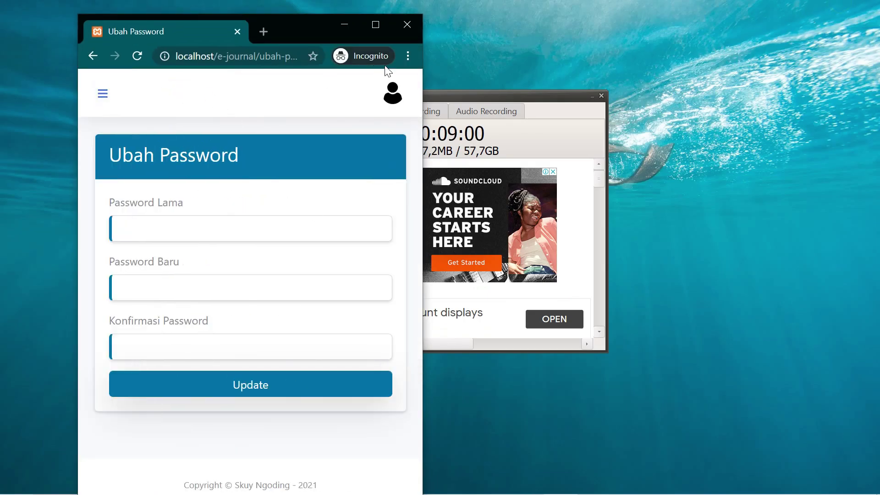
click(108, 106)
click(121, 175)
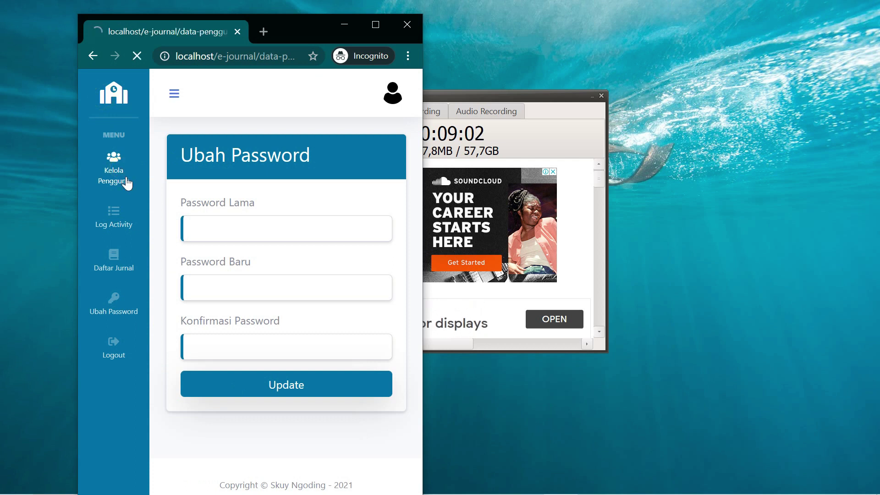
click(189, 353)
scroll(211, 350, down, 3)
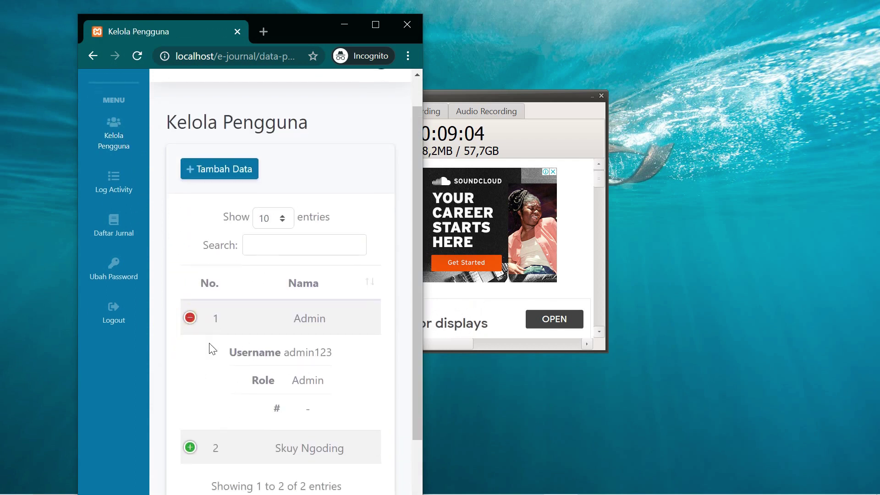
scroll(215, 334, up, 3)
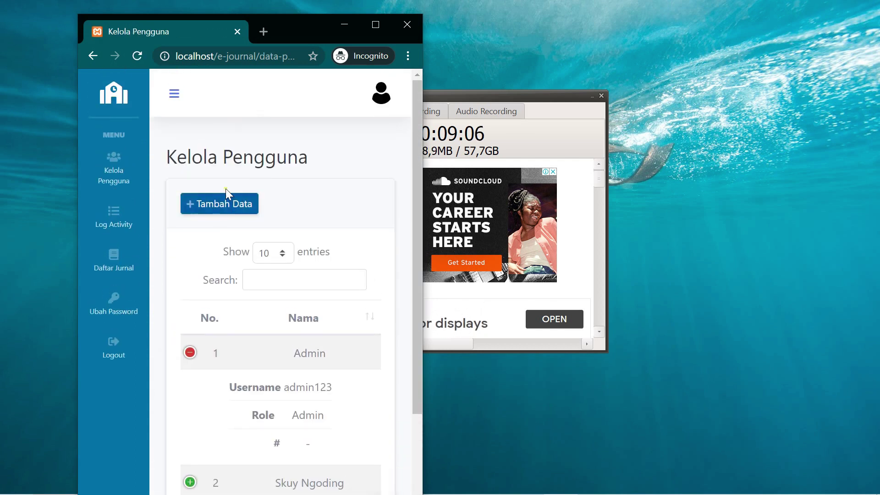
- Submit an empty Tambah Akun form to see validation, close it, and maximize the browser
click(227, 202)
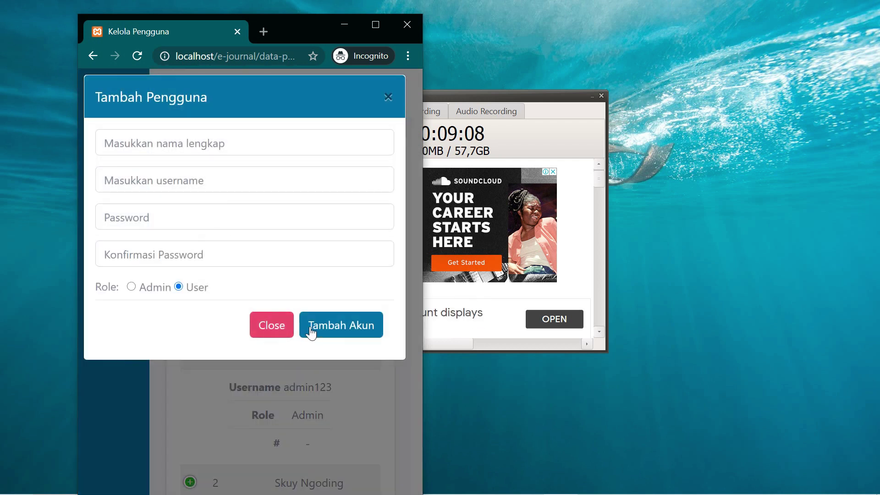
click(312, 333)
click(270, 388)
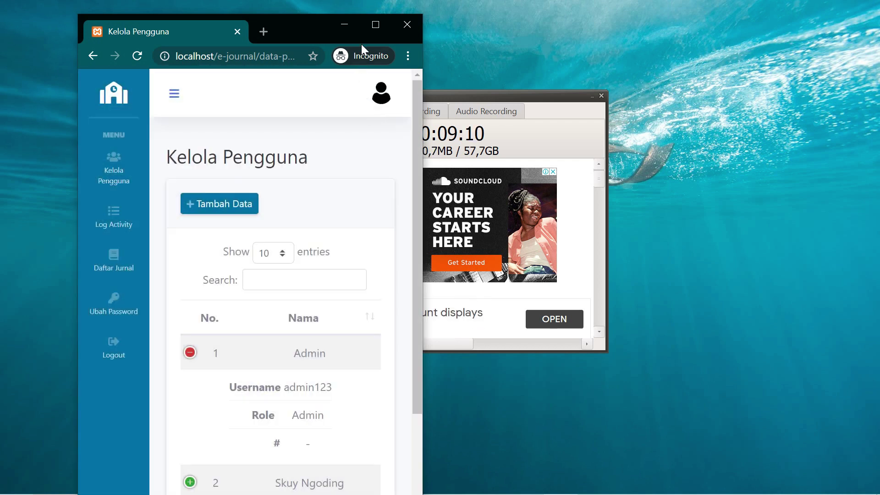
click(376, 24)
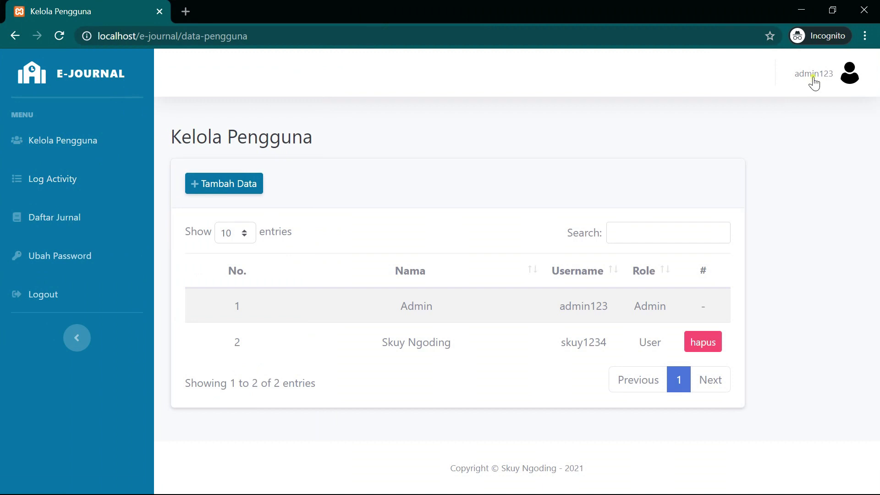
- Log out of the admin account and confirm the logout
click(816, 81)
click(782, 124)
click(580, 182)
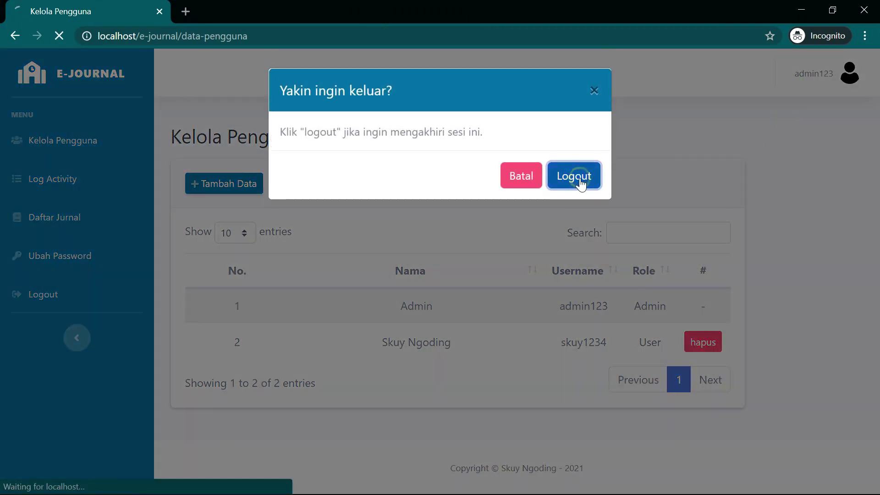
- Sign in with the regular user's username and password, then dismiss the welcome banner
click(460, 215)
text(sku123)
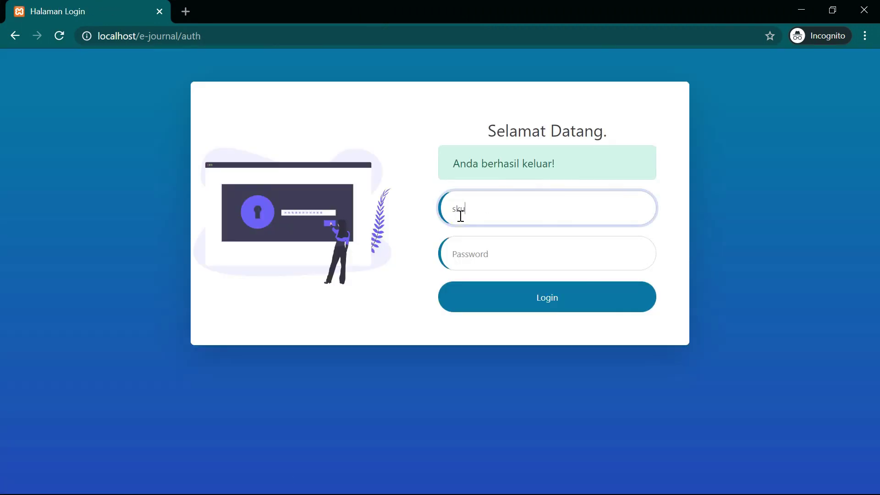
text(45)
text(y1234)
double_click(510, 209)
key(ctrl+c)
click(463, 252)
key(ctrl+v)
click(499, 303)
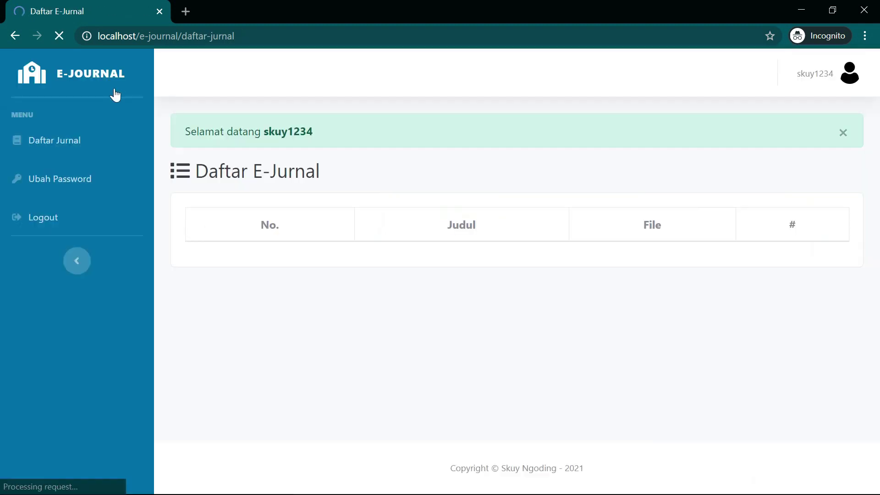
click(844, 133)
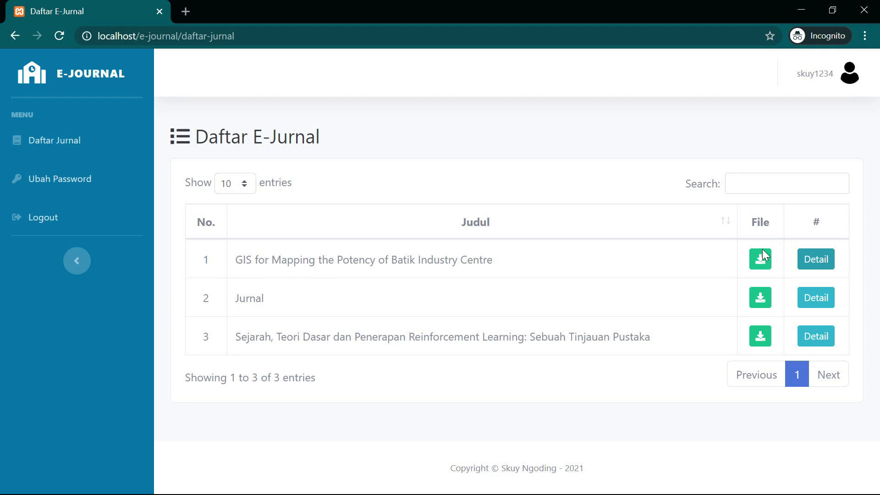
drag(232, 300, 266, 302)
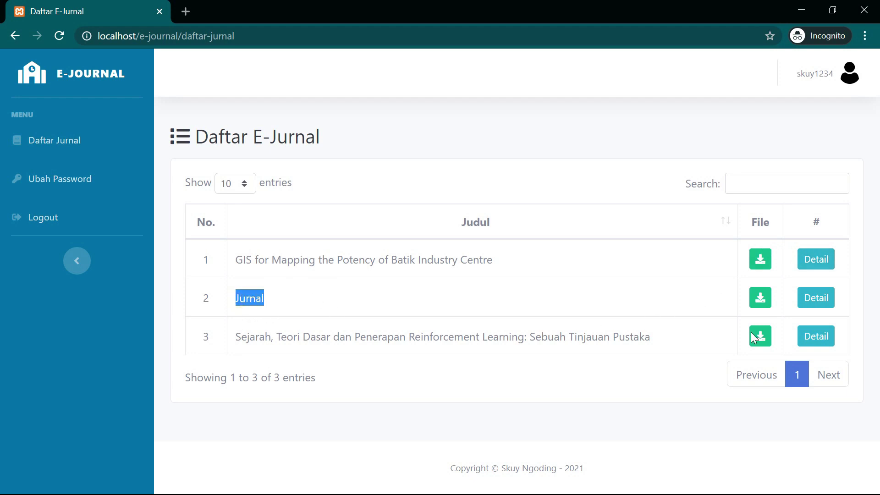
click(823, 300)
click(431, 155)
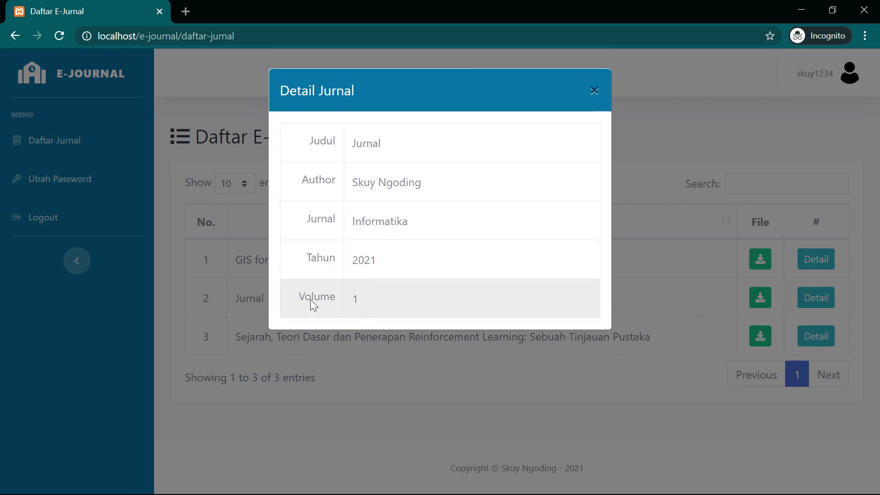
click(595, 91)
click(817, 337)
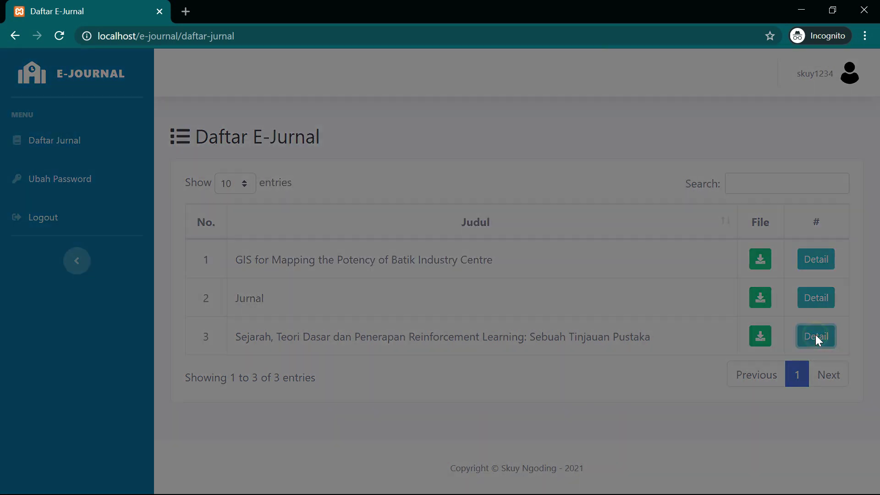
click(596, 91)
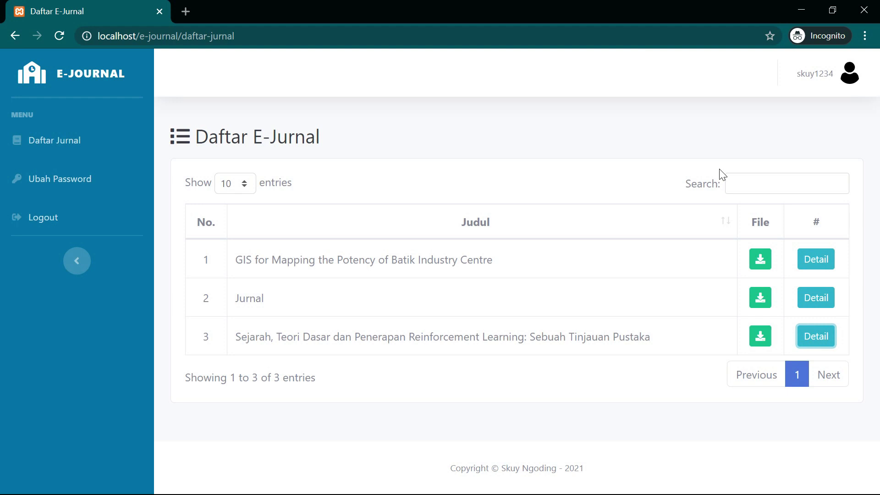
drag(275, 36, 183, 38)
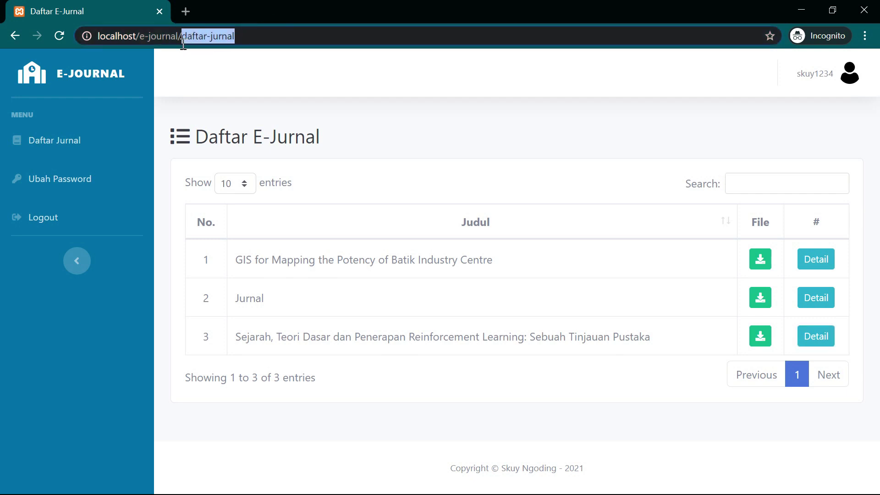
text(ke)
key(BackSpace)
key(BackSpace)
text(da)
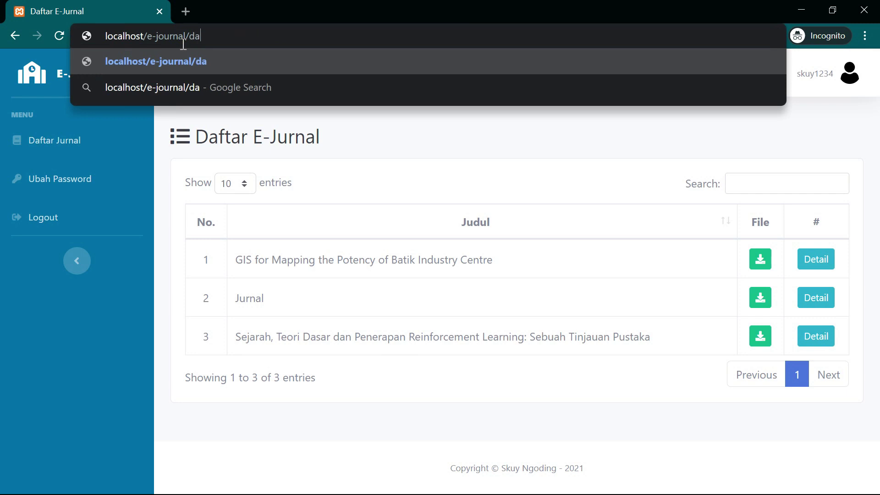
text(ftar-pengguna)
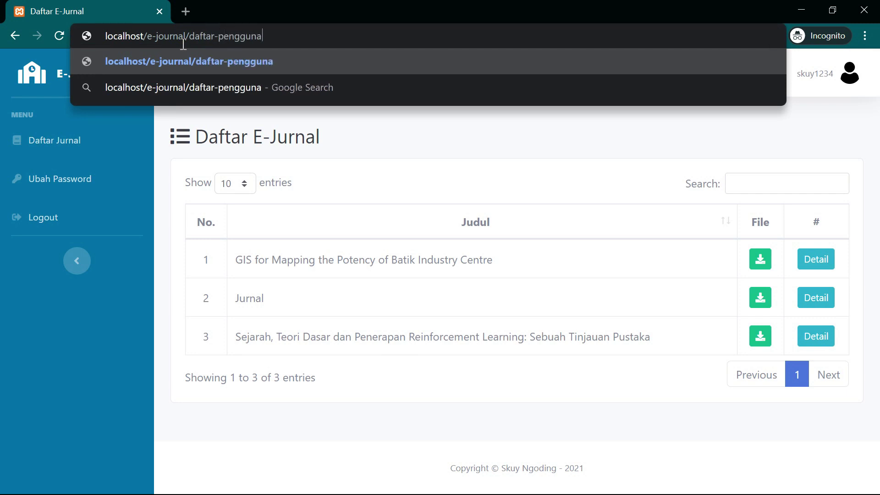
key(Return)
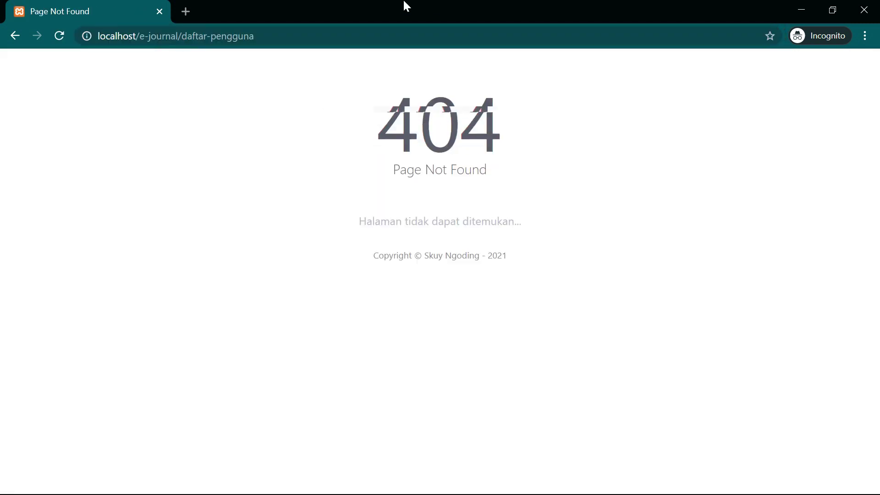
drag(742, 314, 368, 140)
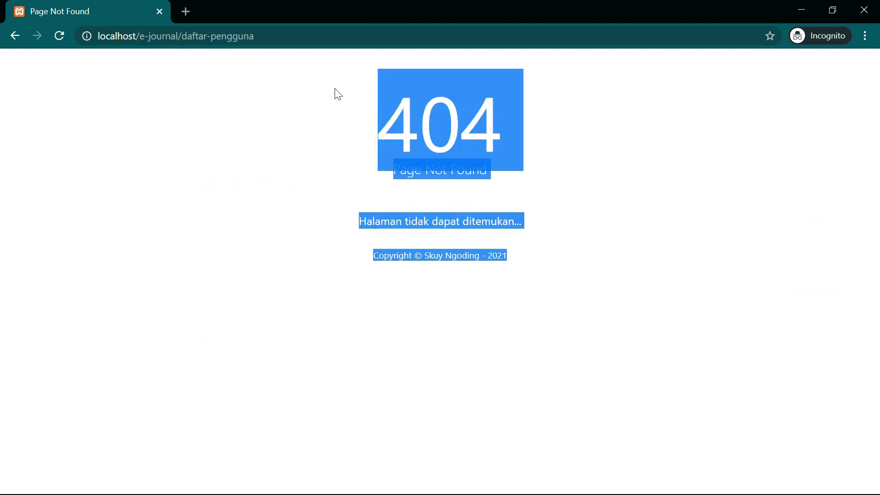
click(324, 94)
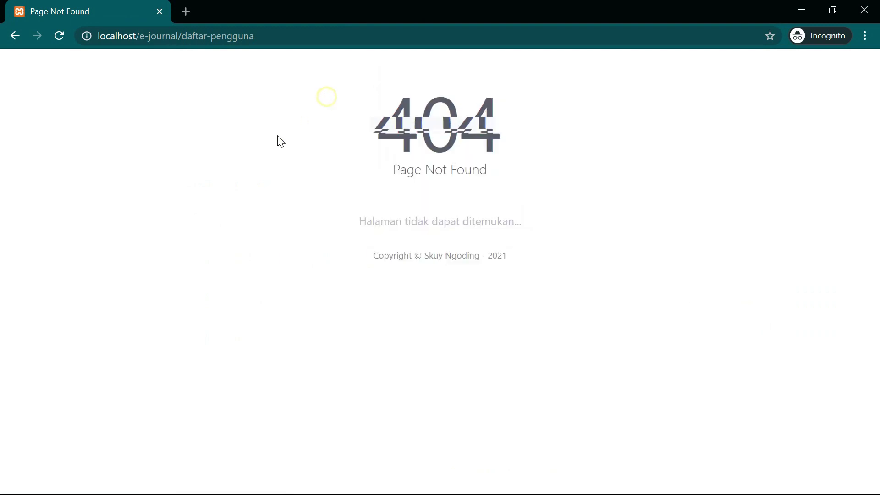
click(14, 36)
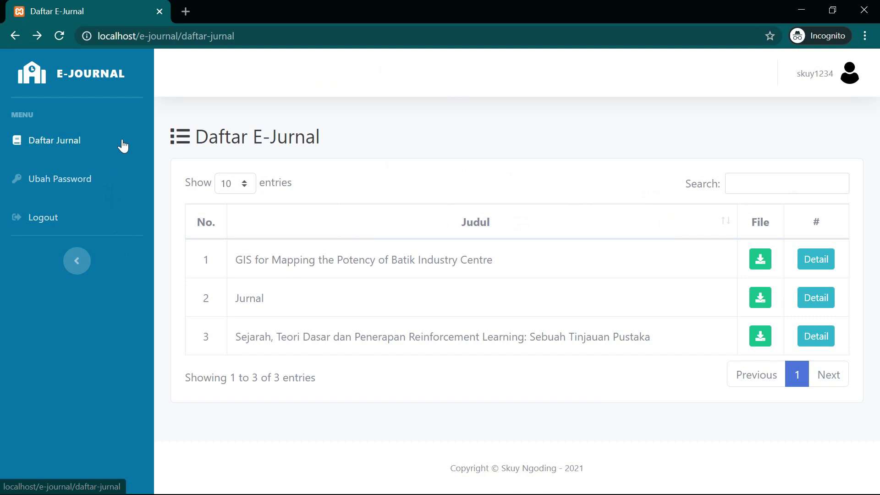
- Filter the journal table by searching 'jurnal' and then 'gis', then go to Ubah Password
click(744, 188)
text(jurnal)
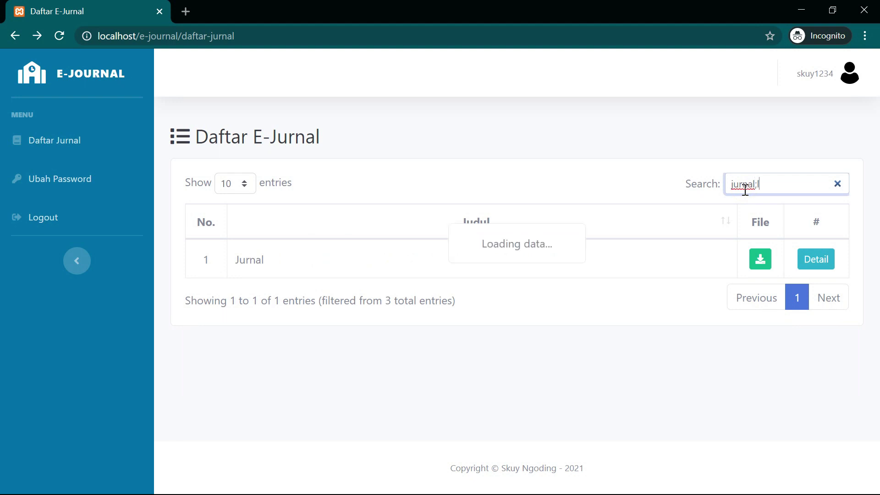
key(BackSpace)
key(BackSpace)
key(BackSpace)
key(BackSpace)
key(BackSpace)
key(BackSpace)
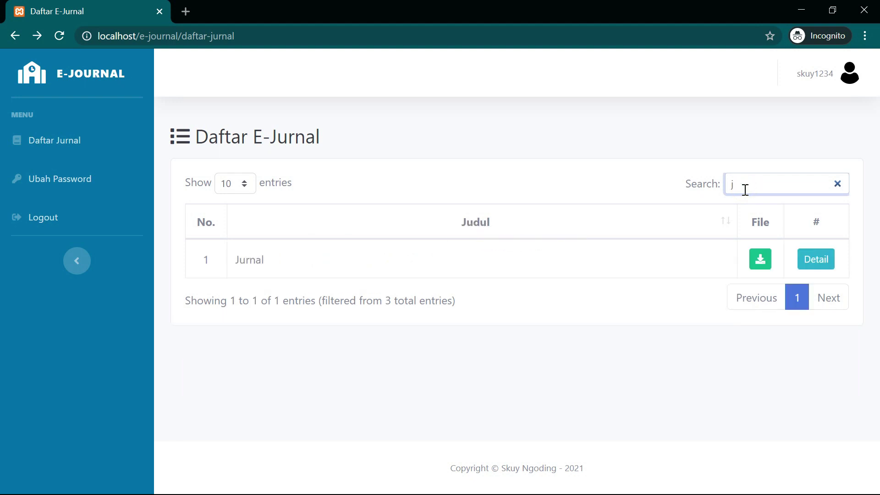
text(gis)
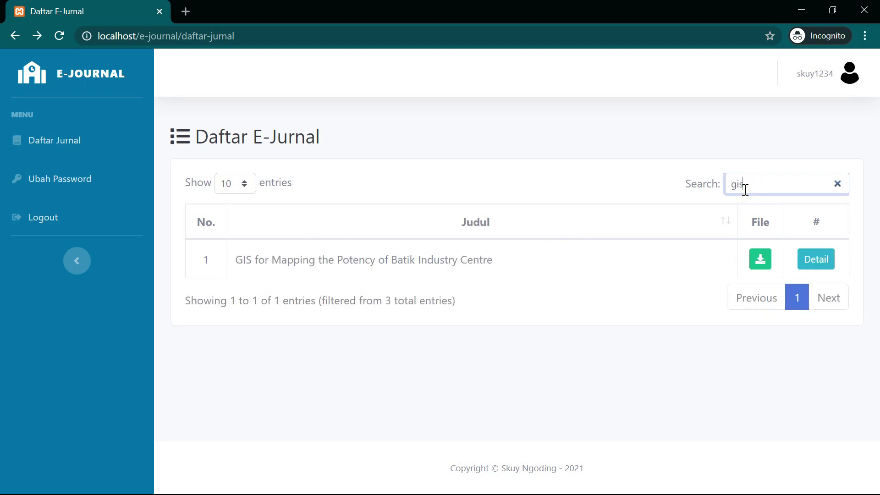
click(110, 188)
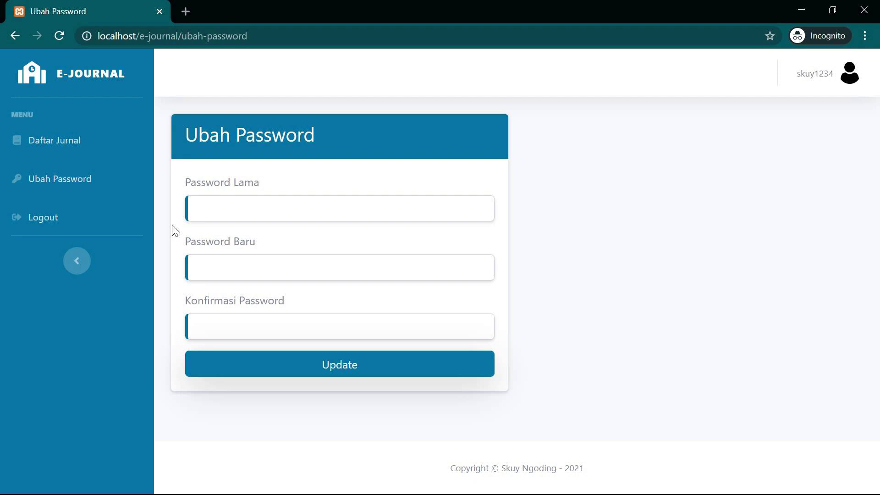
- Log out of the regular user account and confirm in the Logout dialog
click(800, 79)
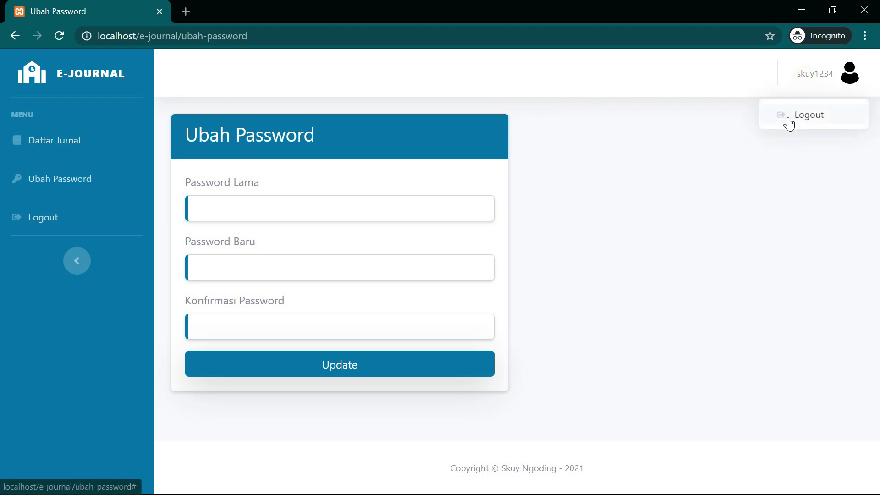
click(789, 120)
click(577, 179)
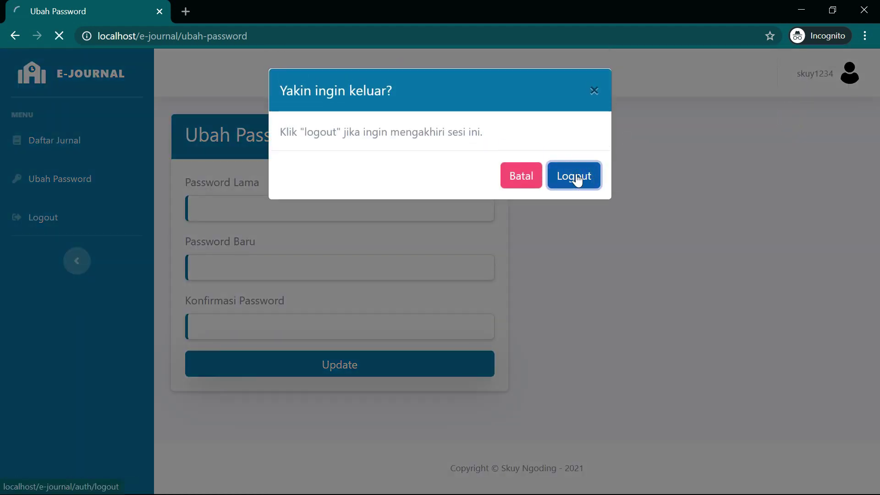
- Select the auth part of the login page's address in the address bar
click(329, 37)
drag(202, 36, 181, 36)
click(219, 31)
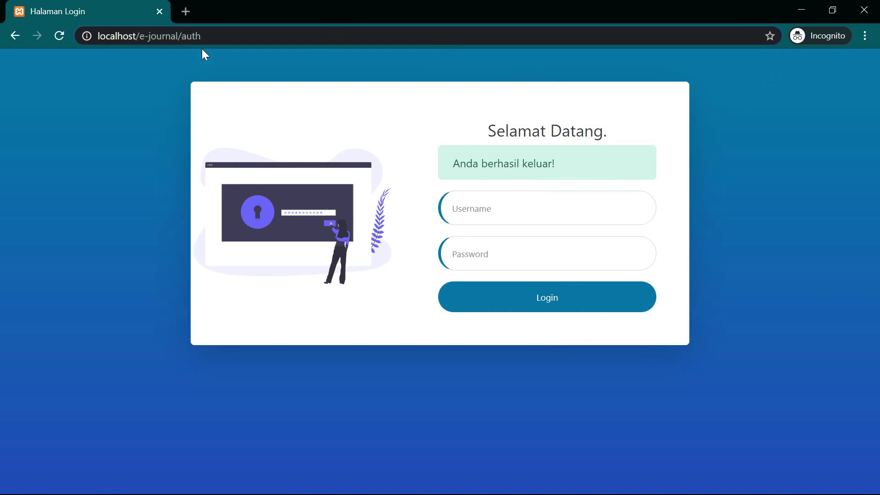